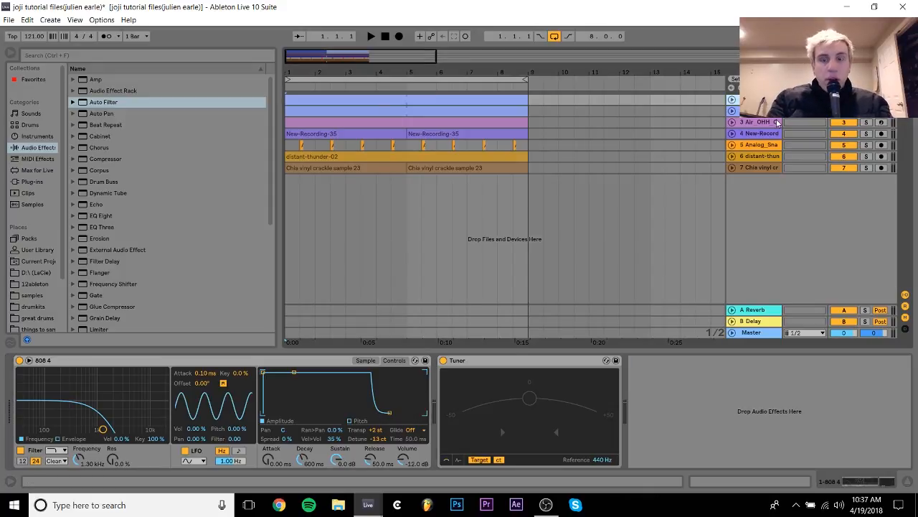
{"action": "left_click", "coordinate": [509, 104]}
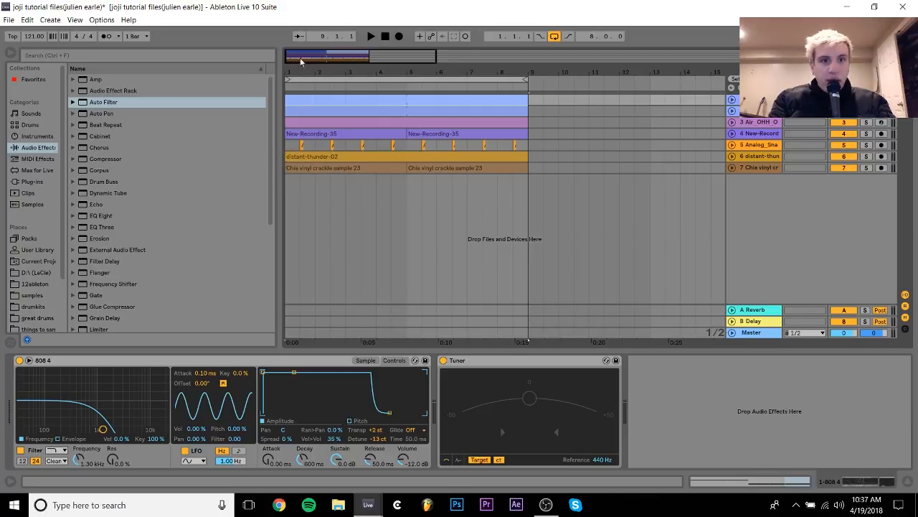
{"action": "left_click_drag", "start_coordinate": [297, 73], "coordinate": [348, 131]}
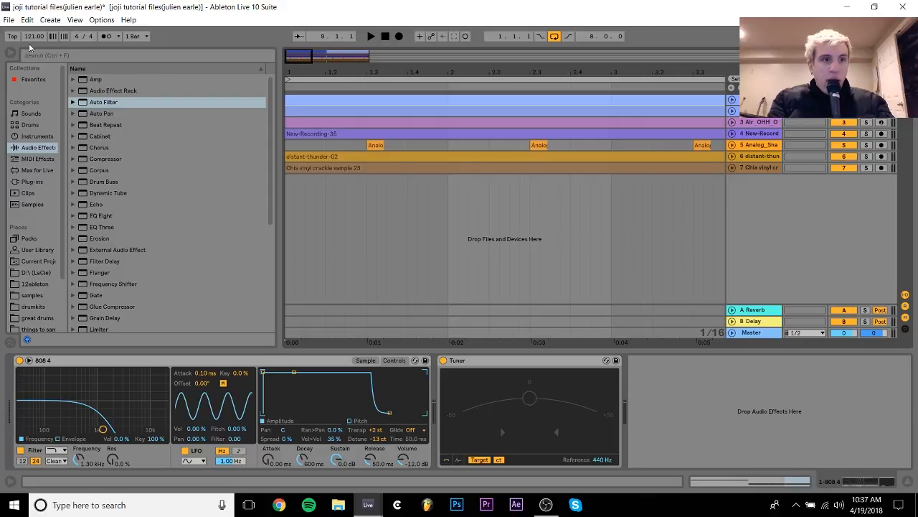
{"action": "left_click_drag", "start_coordinate": [409, 72], "coordinate": [404, 41]}
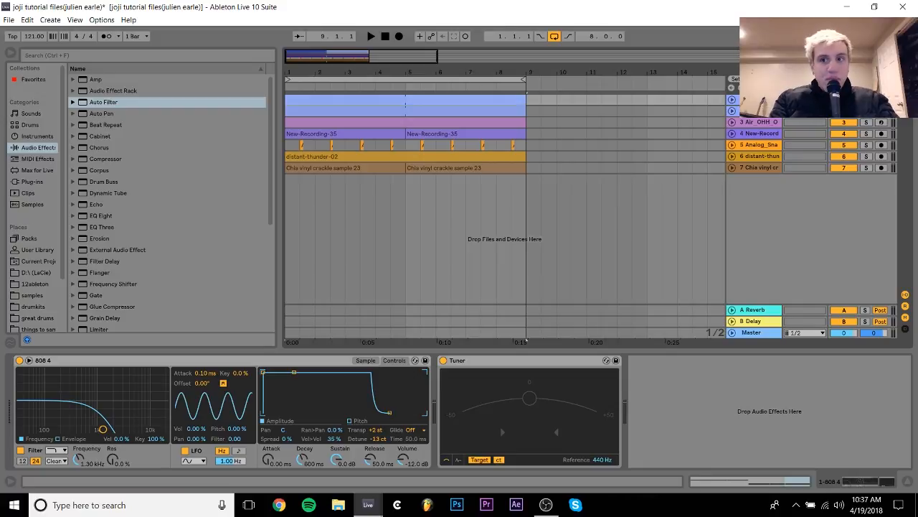
Play back the 808 track on its own and display the sample waveform in its Simpler.
{"action": "key", "text": "space"}
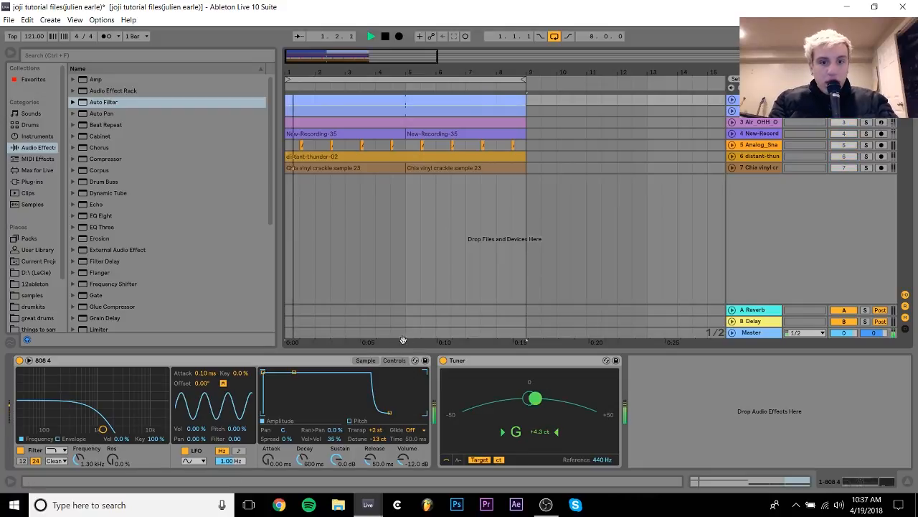
{"action": "left_click", "coordinate": [365, 360]}
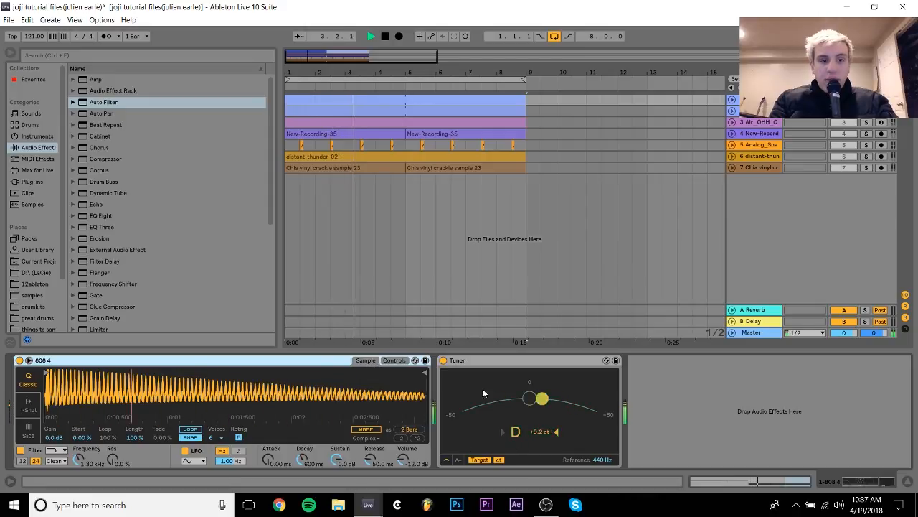
{"action": "key", "text": "space"}
Reveal the 808 4 sample's source file in the browser and play the 808 track from the start.
{"action": "right_click", "coordinate": [286, 406]}
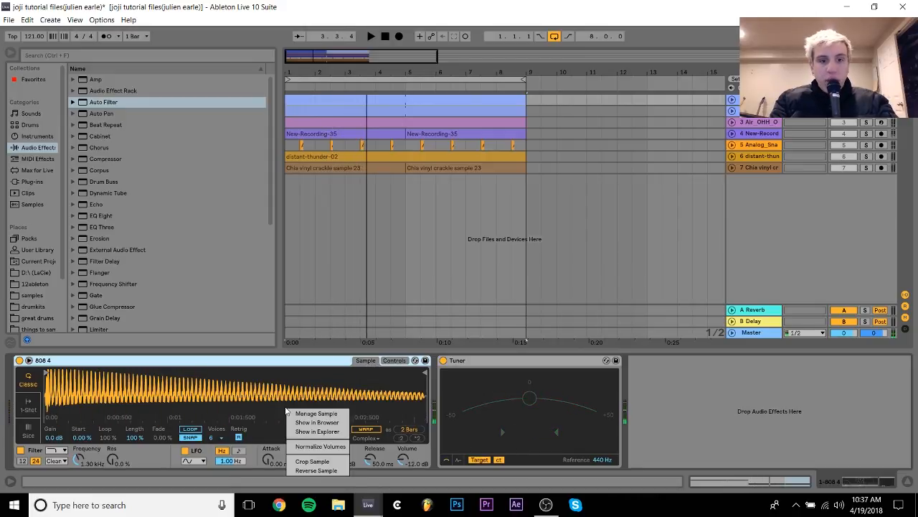
{"action": "left_click", "coordinate": [317, 423]}
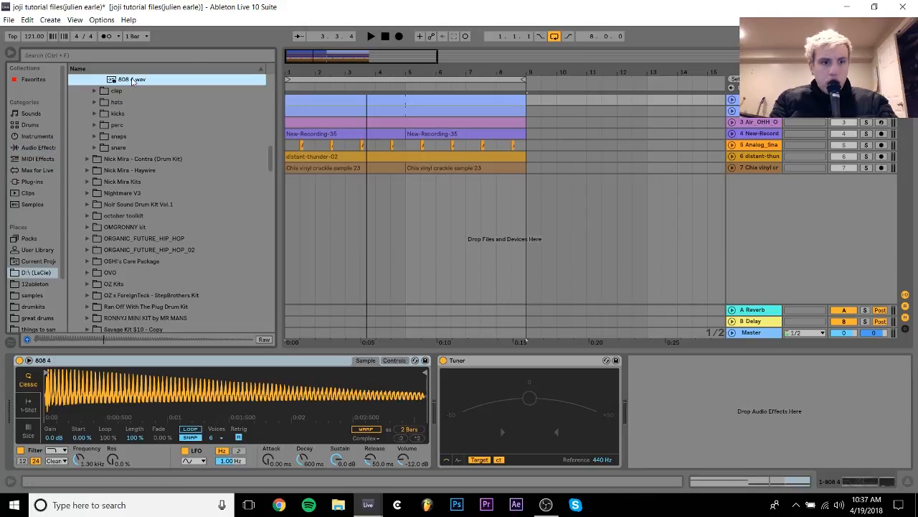
{"action": "key", "text": "space"}
{"action": "key", "text": "space"}
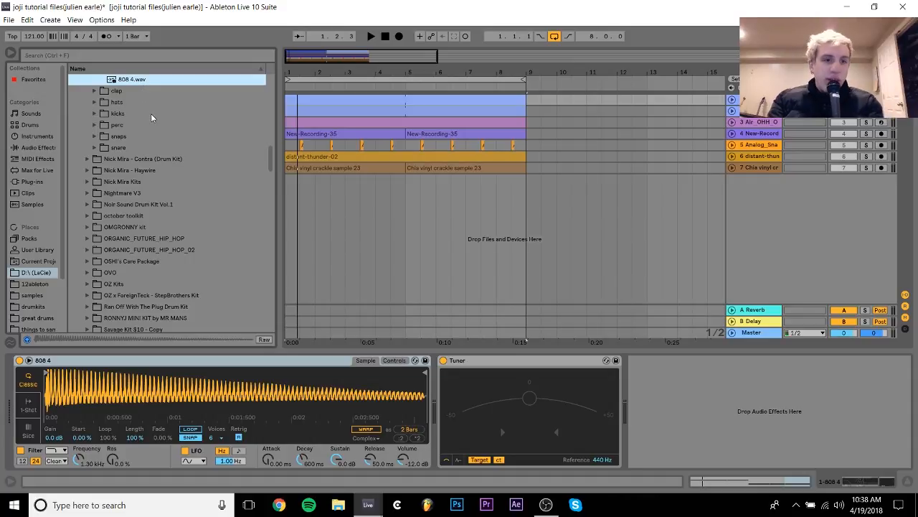
{"action": "key", "text": "space"}
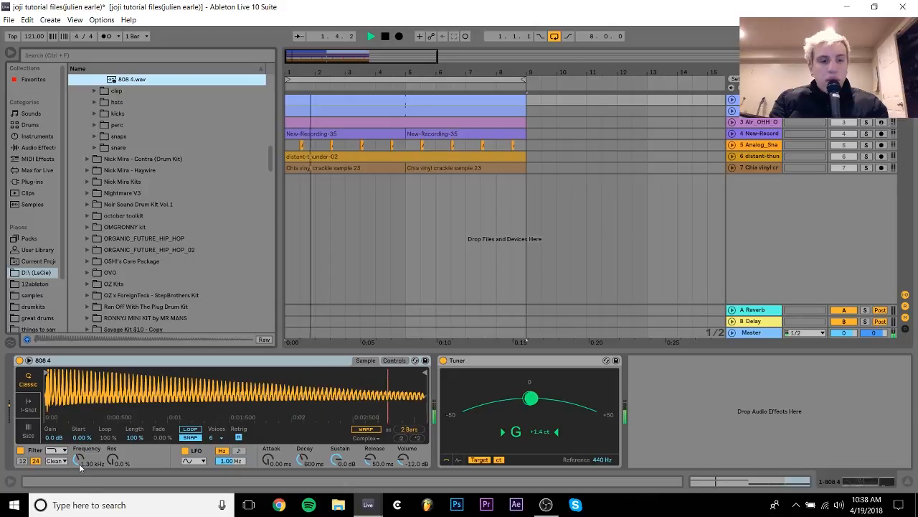
{"action": "key", "text": "space"}
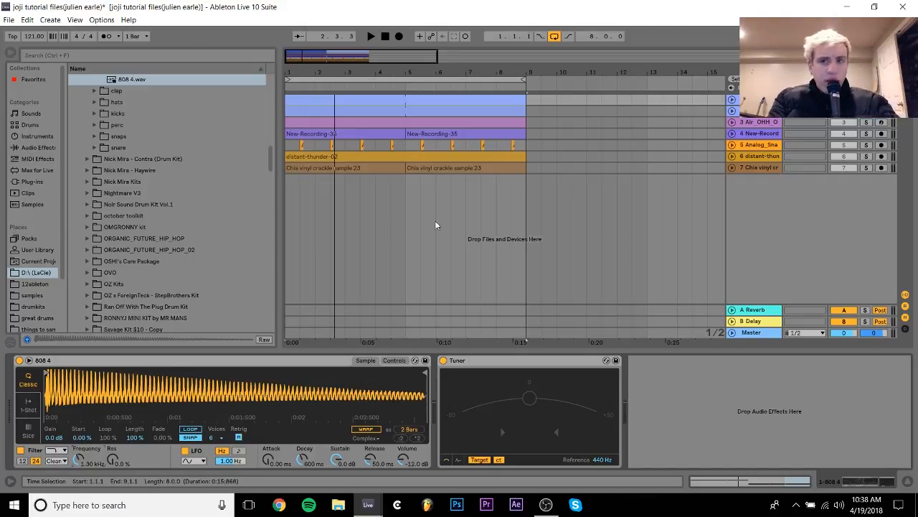
Audition the 808's C note in different octaves from the computer keyboard and show the Simpler's Controls view.
{"action": "key", "text": "a"}
{"action": "key", "text": "x"}
{"action": "key", "text": "a"}
{"action": "key", "text": "z"}
{"action": "key", "text": "a"}
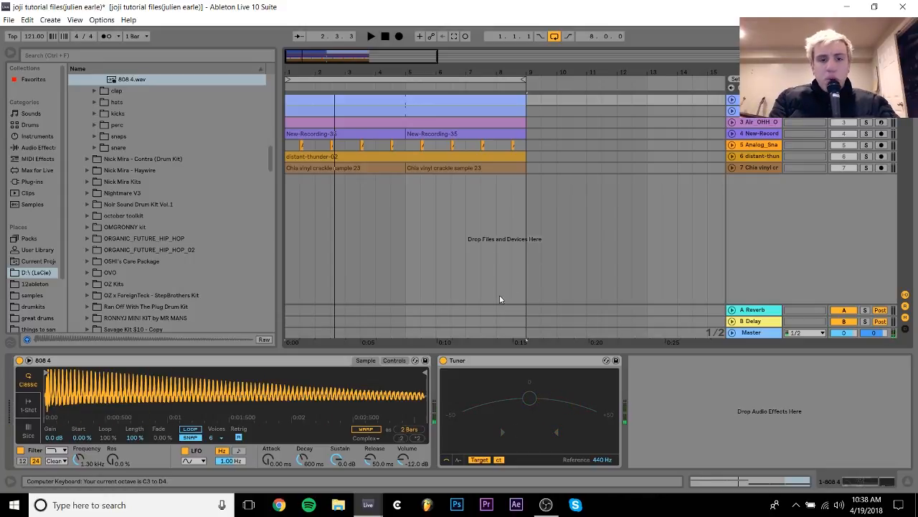
{"action": "left_click", "coordinate": [400, 360]}
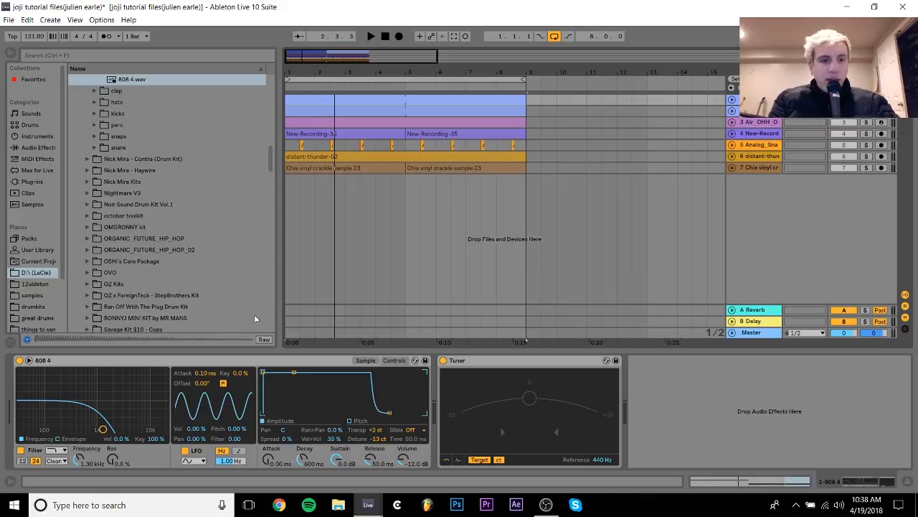
{"action": "key", "text": "a"}
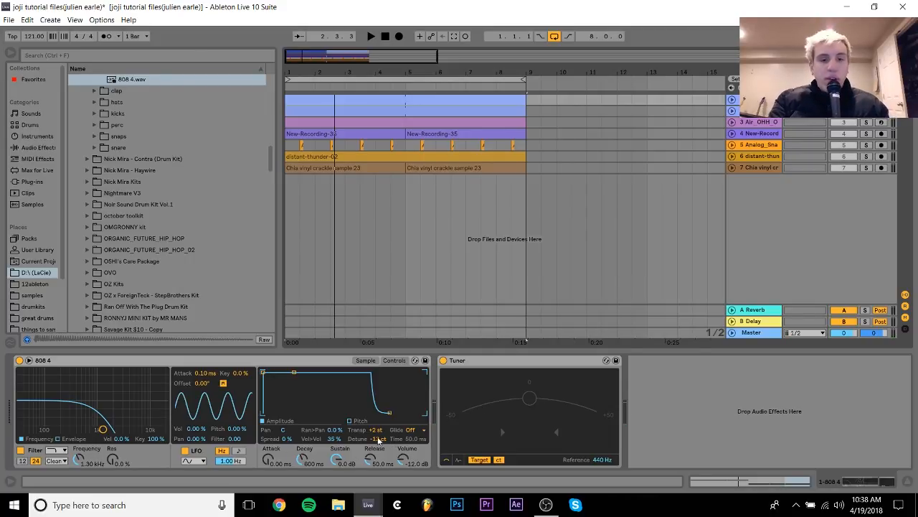
Preview the 808 1.wav and 808 2.wav samples in the murda beatz drum kit's 808 folder.
{"action": "scroll", "coordinate": [125, 159], "scroll_direction": "up", "scroll_amount": 4}
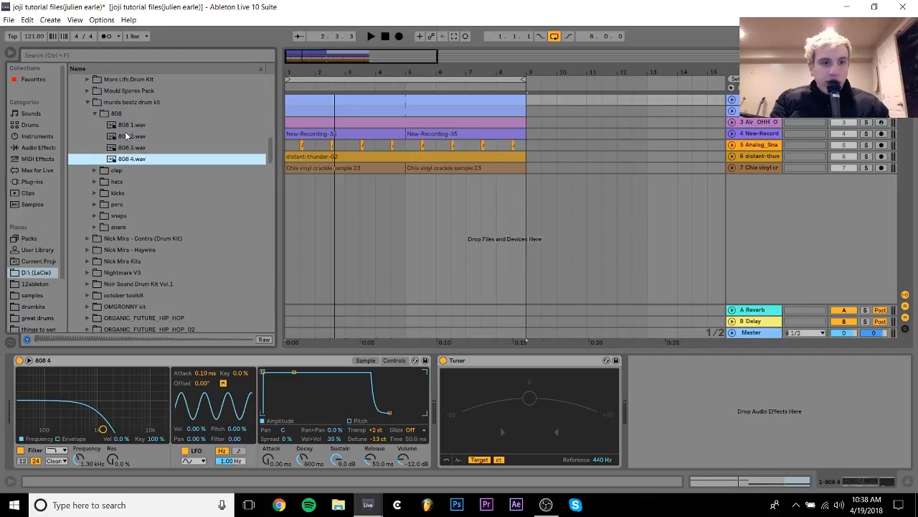
{"action": "left_click", "coordinate": [128, 127]}
{"action": "left_click", "coordinate": [132, 137]}
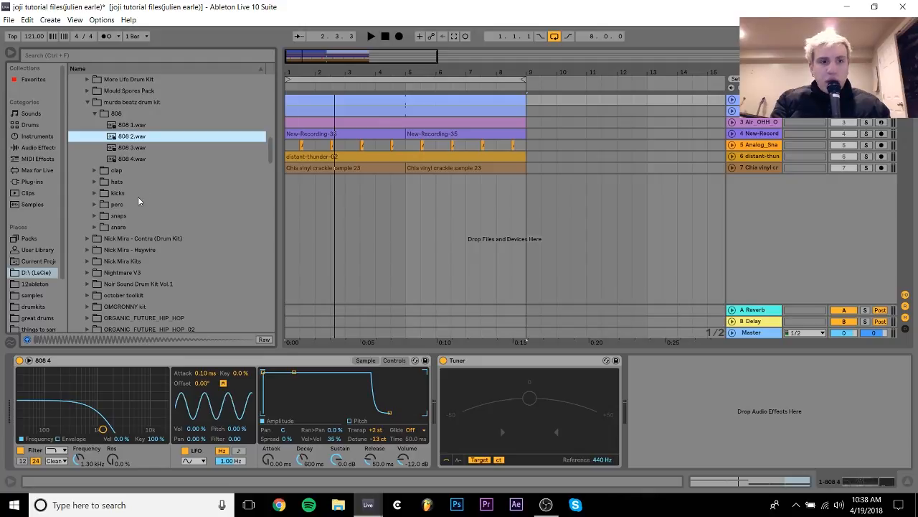
{"action": "scroll", "coordinate": [139, 199], "scroll_direction": "down", "scroll_amount": 2}
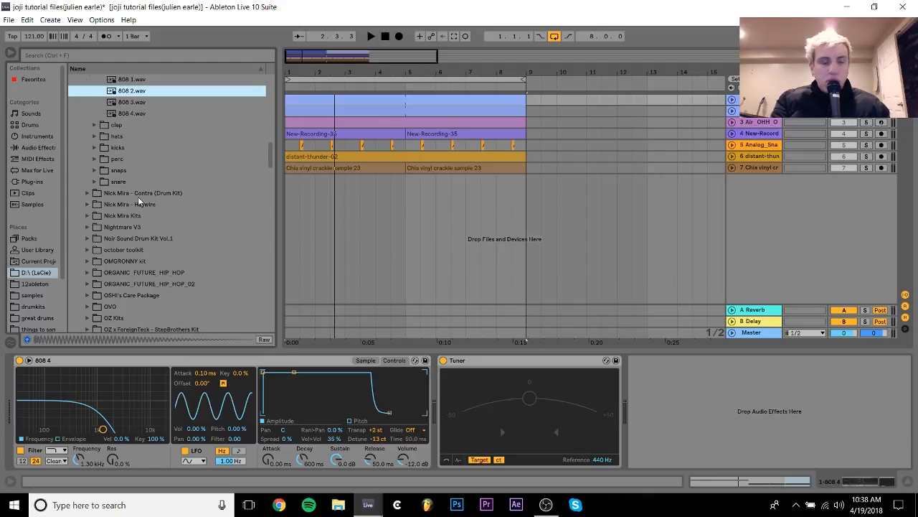
{"action": "scroll", "coordinate": [137, 197], "scroll_direction": "down", "scroll_amount": 1}
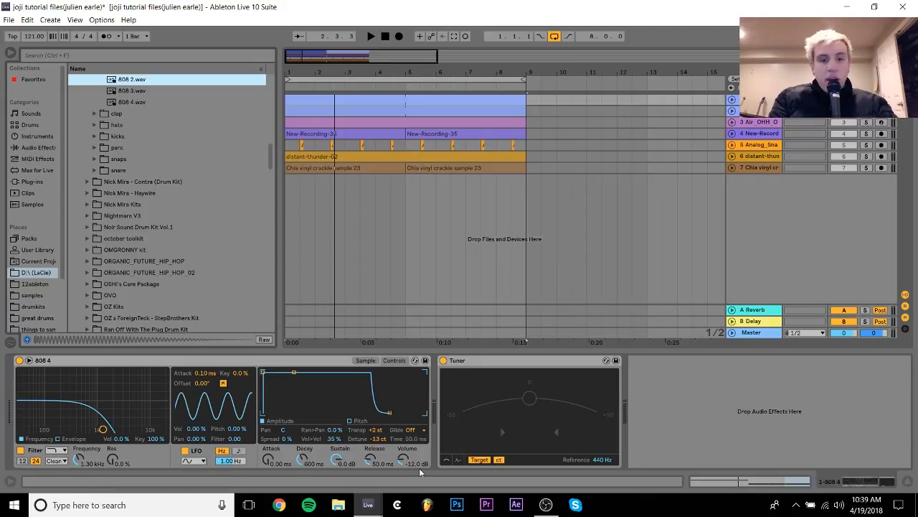
Play the 808's C note, raise the keyboard octave by one, and check the note's pitch in the Tuner.
{"action": "key", "text": "a"}
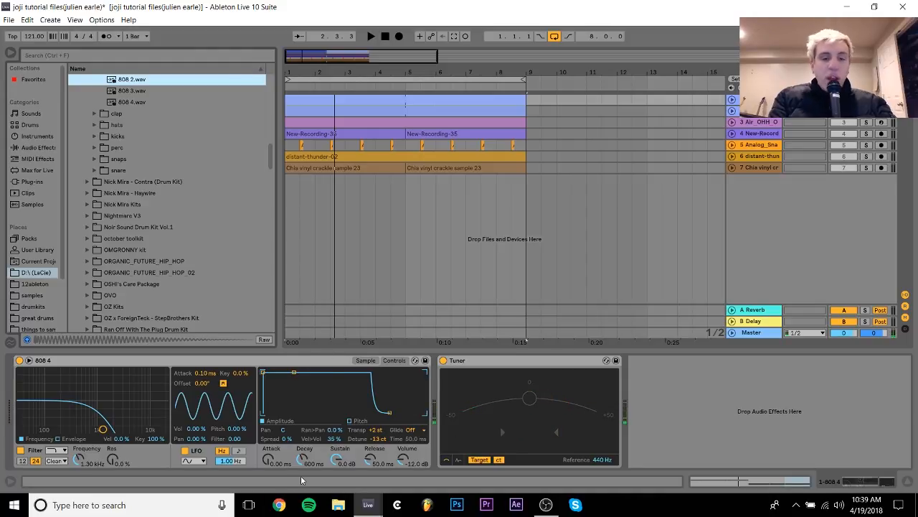
{"action": "key", "text": "x"}
{"action": "key", "text": "a"}
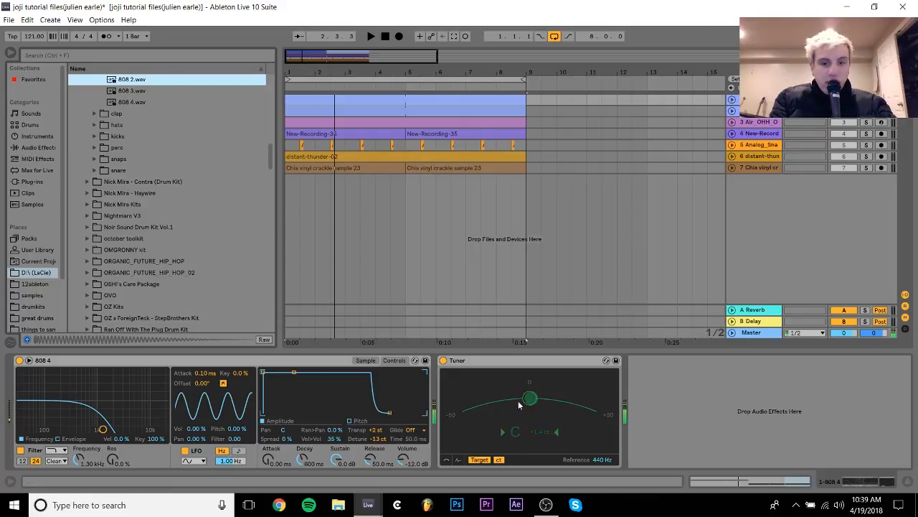
{"action": "key", "text": "a"}
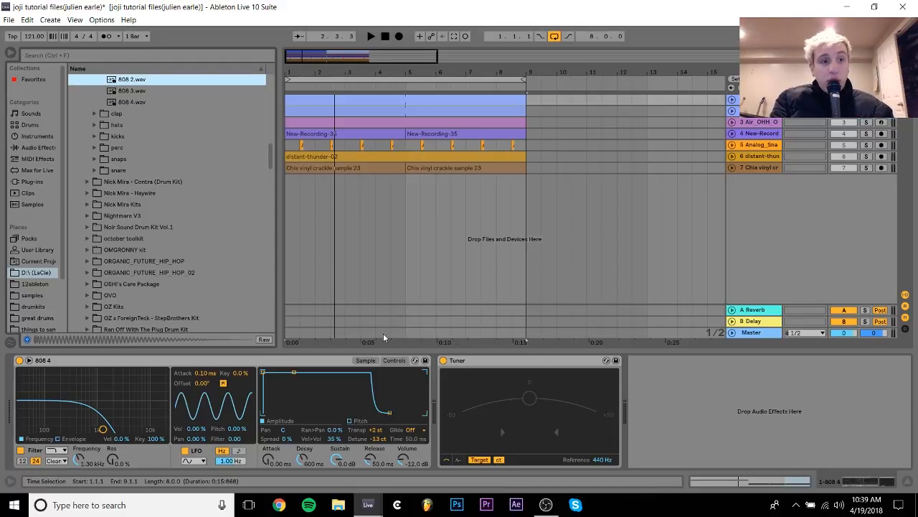
Add the Guitar Rig 5 plug-in from the 64 bit folder after the Tuner on the 808 track and switch on its tuner.
{"action": "left_click", "coordinate": [24, 182]}
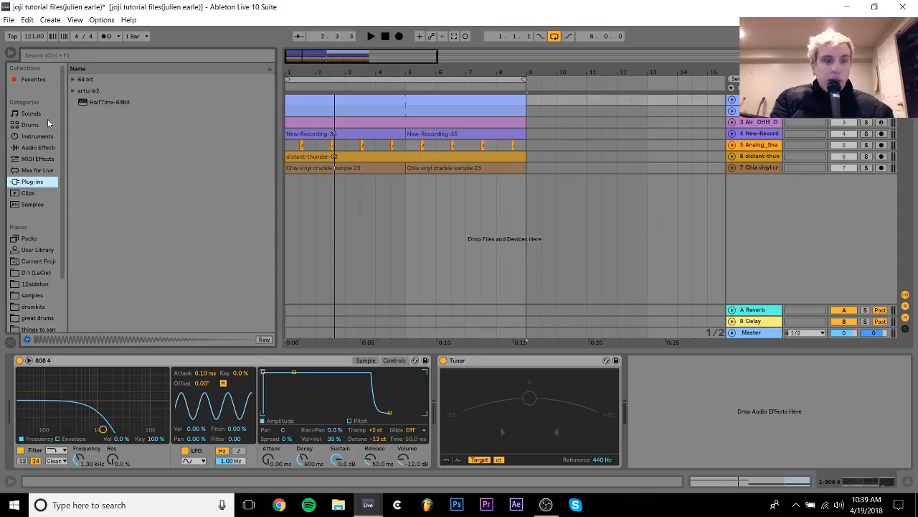
{"action": "left_click", "coordinate": [72, 80]}
{"action": "scroll", "coordinate": [91, 232], "scroll_direction": "down", "scroll_amount": 2}
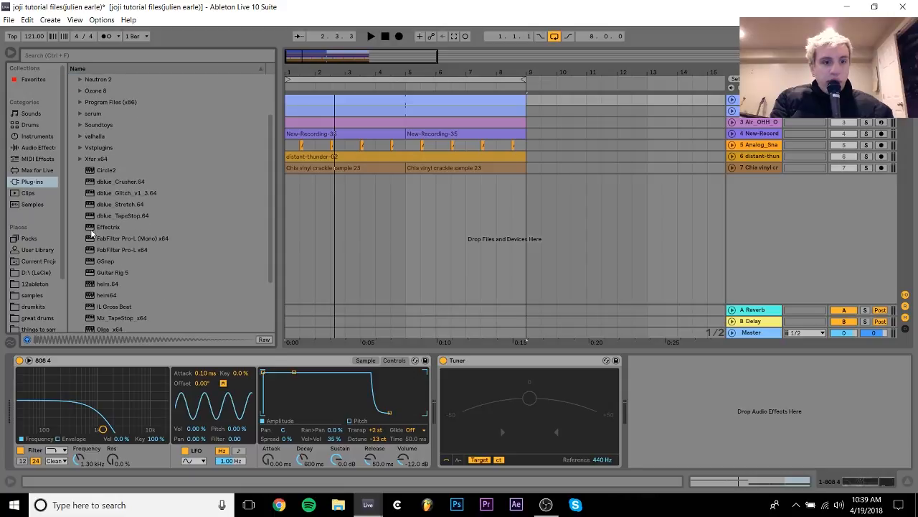
{"action": "left_click_drag", "start_coordinate": [121, 272], "coordinate": [738, 414]}
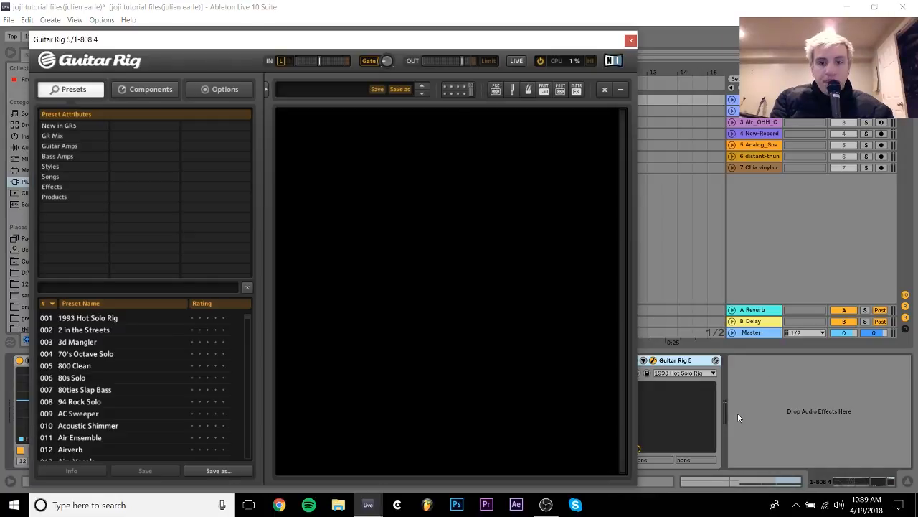
{"action": "left_click", "coordinate": [510, 89]}
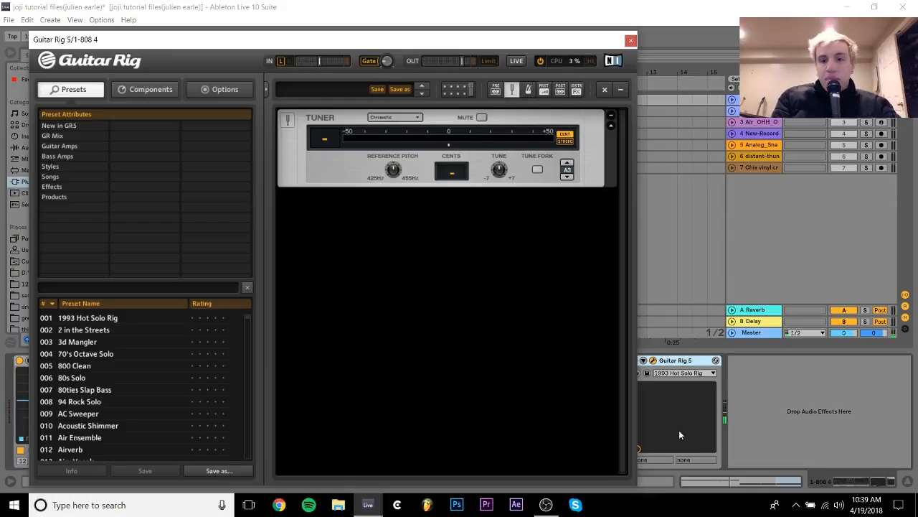
Remove Guitar Rig 5 from the 808 track and show the Sounds category in the browser.
{"action": "left_click", "coordinate": [684, 364]}
{"action": "key", "text": "Delete"}
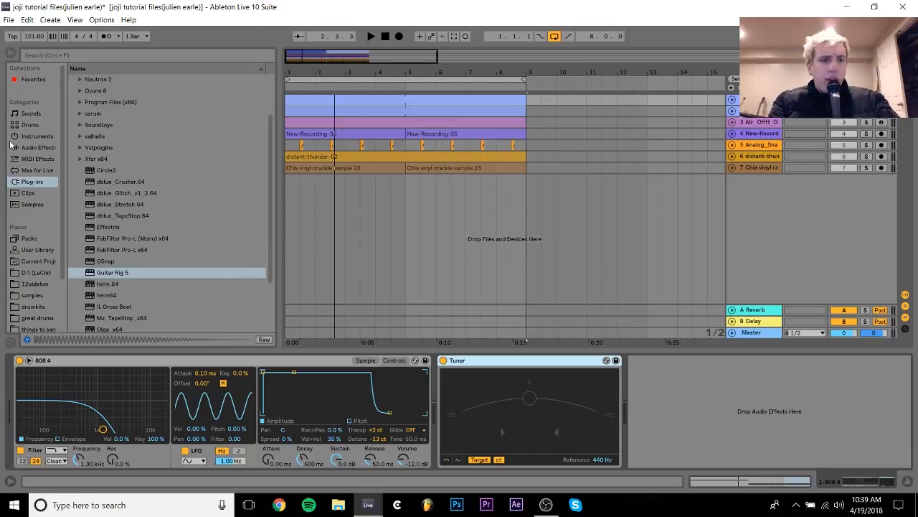
{"action": "scroll", "coordinate": [113, 204], "scroll_direction": "up", "scroll_amount": 3}
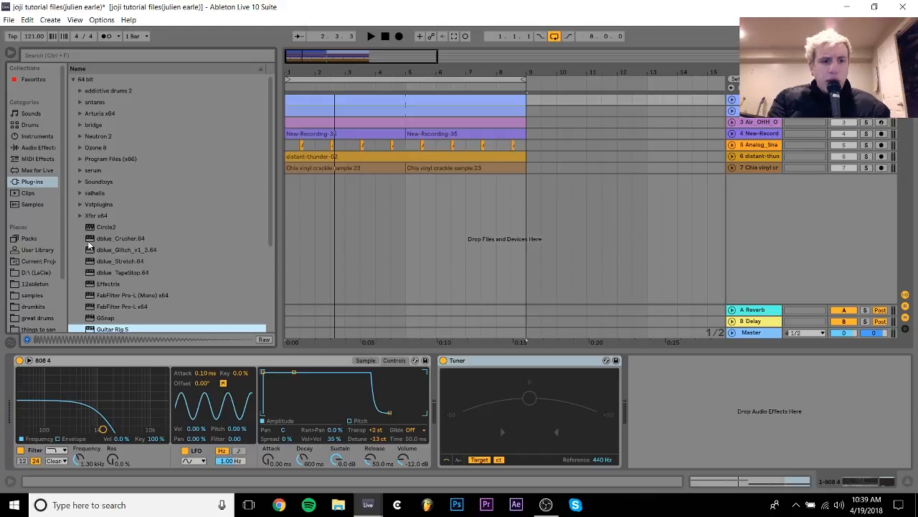
{"action": "left_click", "coordinate": [31, 114]}
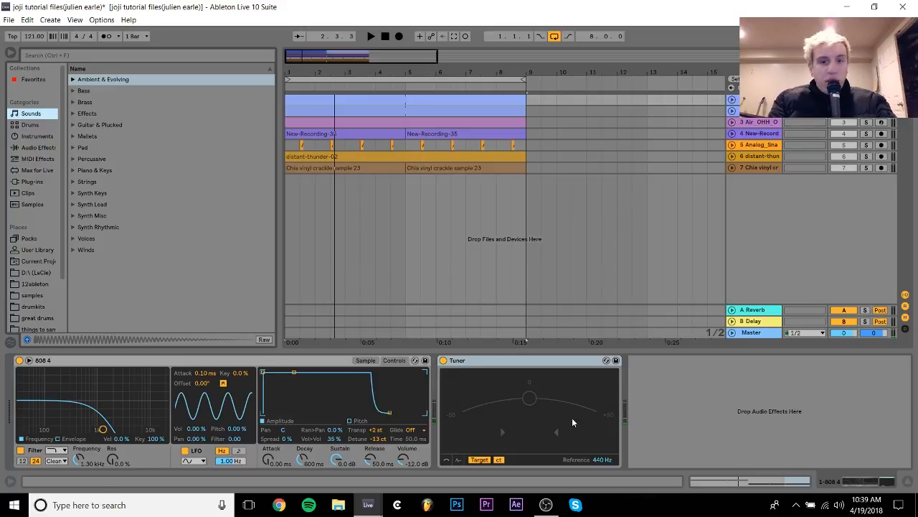
Reset the 808 Simpler's detune to 0 ct and check the pitch of its C note in the Tuner.
{"action": "key", "text": "x"}
{"action": "key", "text": "a"}
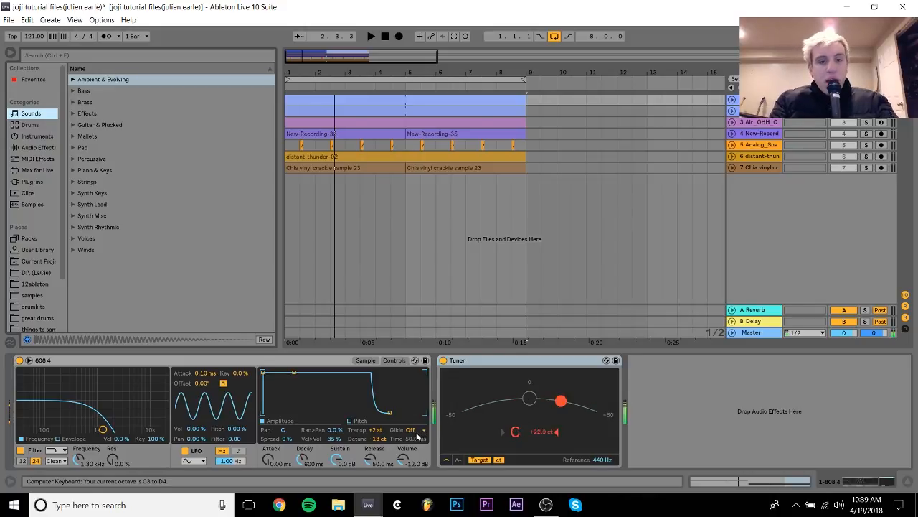
{"action": "left_click", "coordinate": [374, 439]}
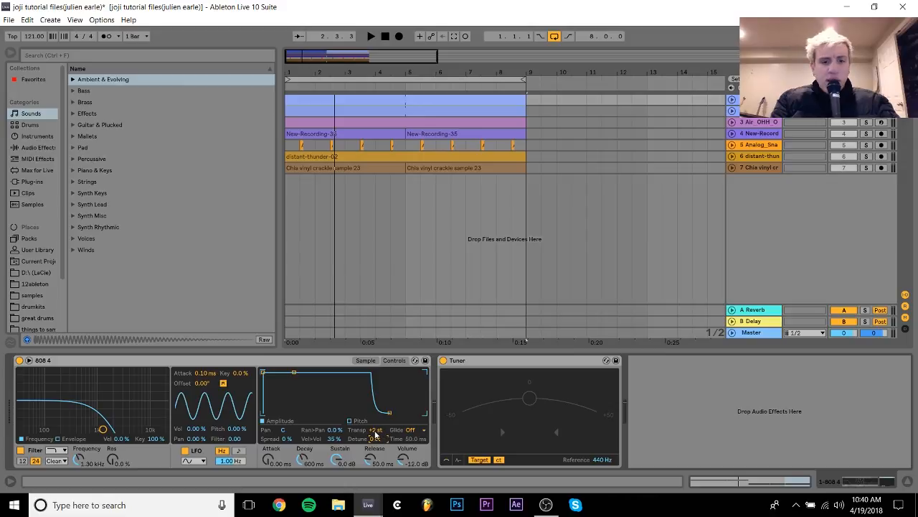
{"action": "key", "text": "a"}
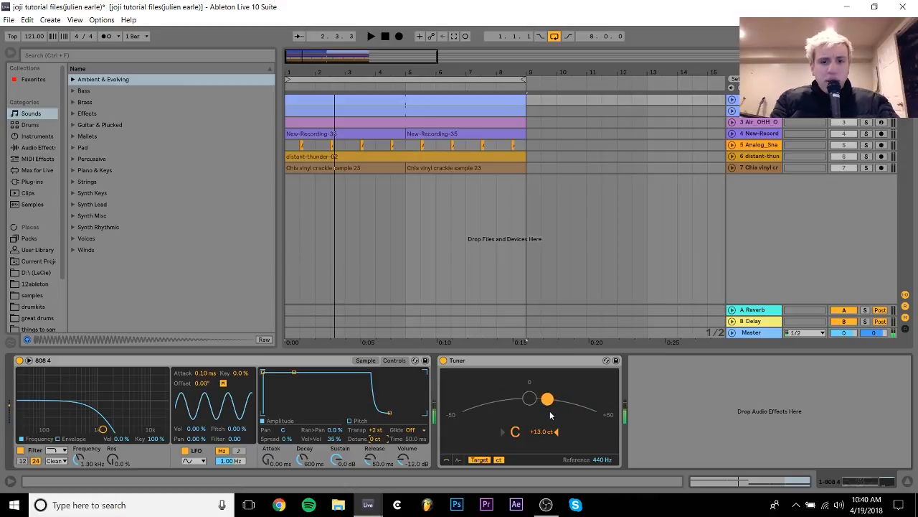
{"action": "key", "text": "a"}
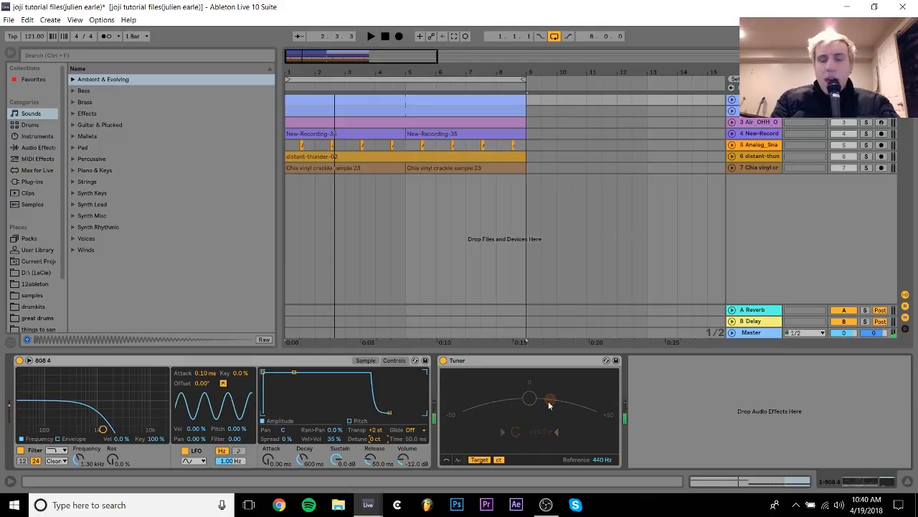
Set the 808 Simpler's detune to -14 ct and play the track from the start.
{"action": "type", "text": "-14"}
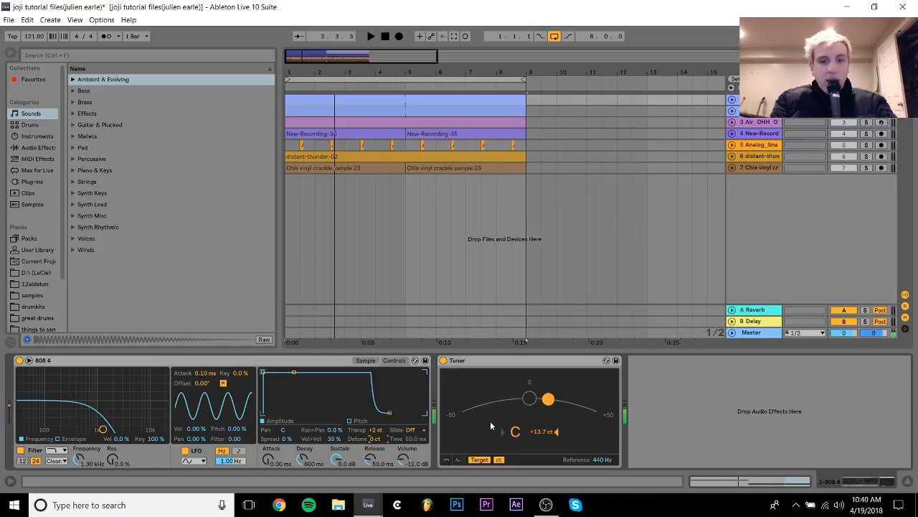
{"action": "left_click", "coordinate": [383, 439]}
{"action": "type", "text": "3"}
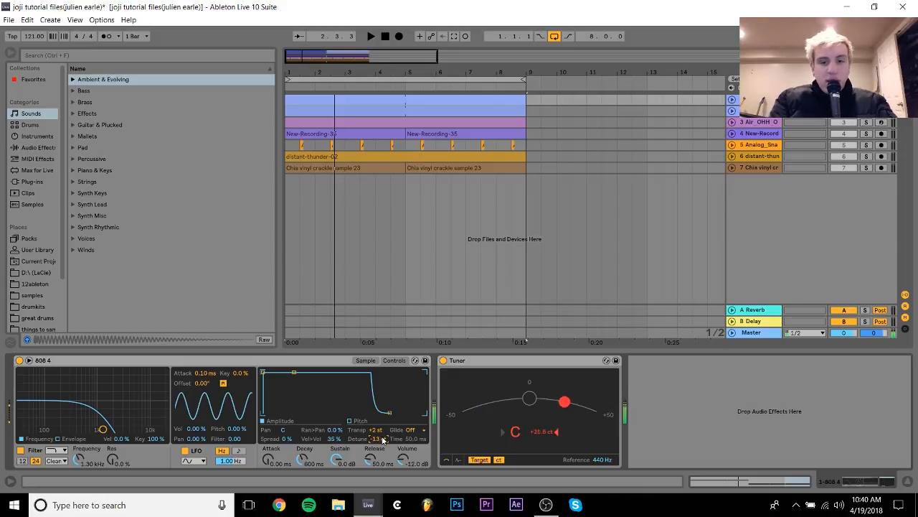
{"action": "key", "text": "Down"}
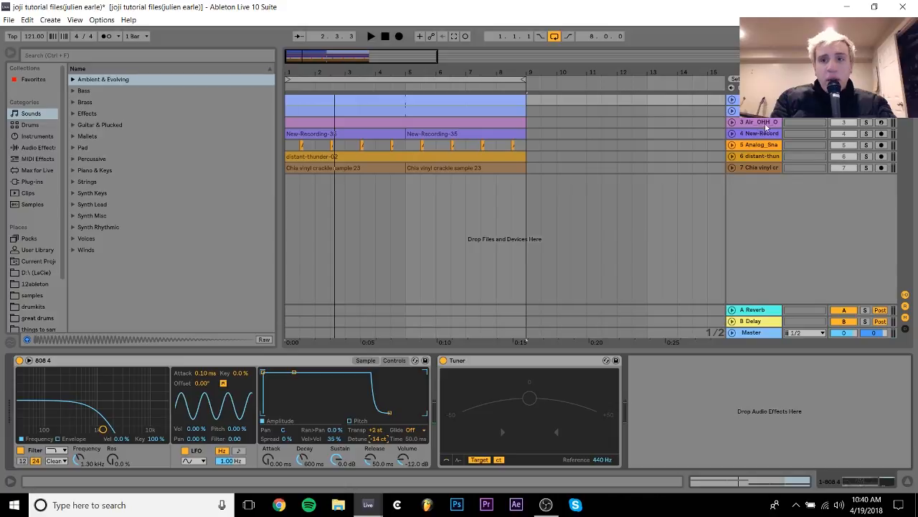
{"action": "key", "text": "space"}
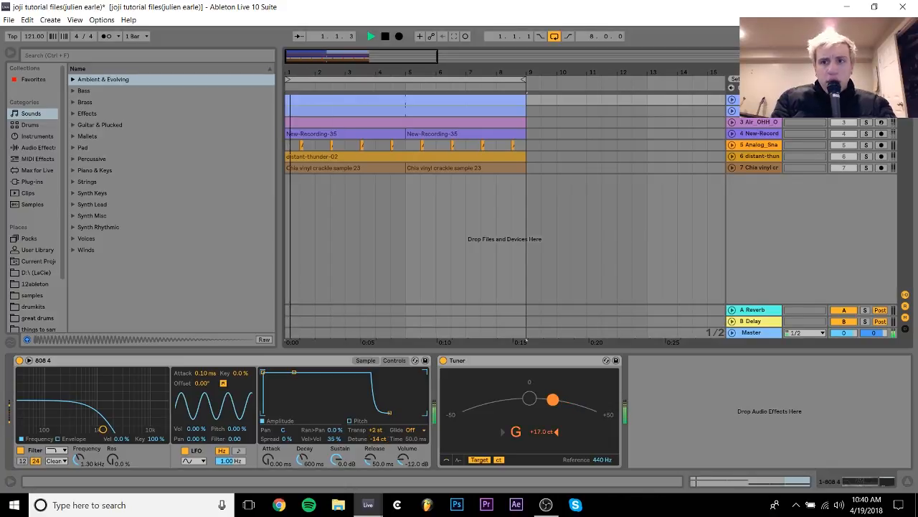
Stop playback and remove the Tuner from the kick 2 track.
{"action": "left_click", "coordinate": [748, 119]}
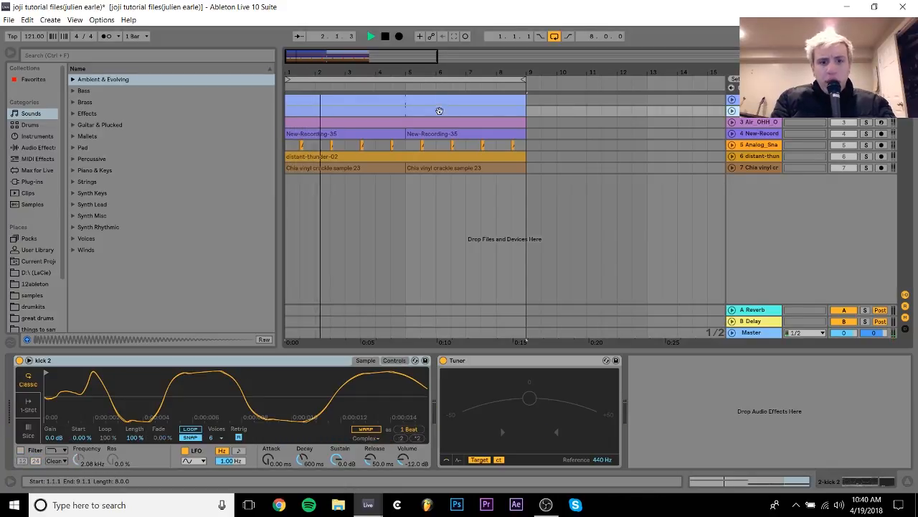
{"action": "left_click_drag", "start_coordinate": [290, 405], "coordinate": [290, 430]}
{"action": "key", "text": "space"}
{"action": "left_click", "coordinate": [497, 360]}
{"action": "key", "text": "Delete"}
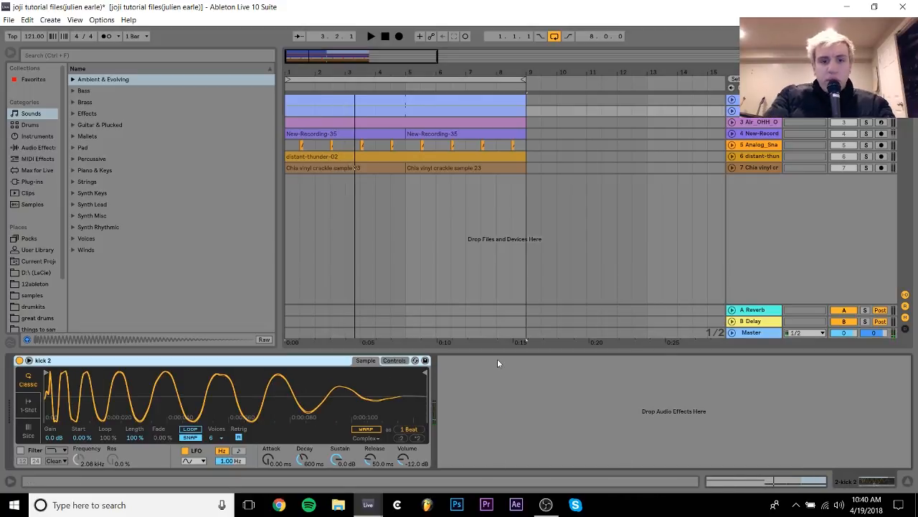
Check the kick 2 Simpler's controls and reveal its sample file in the browser.
{"action": "left_click", "coordinate": [403, 361]}
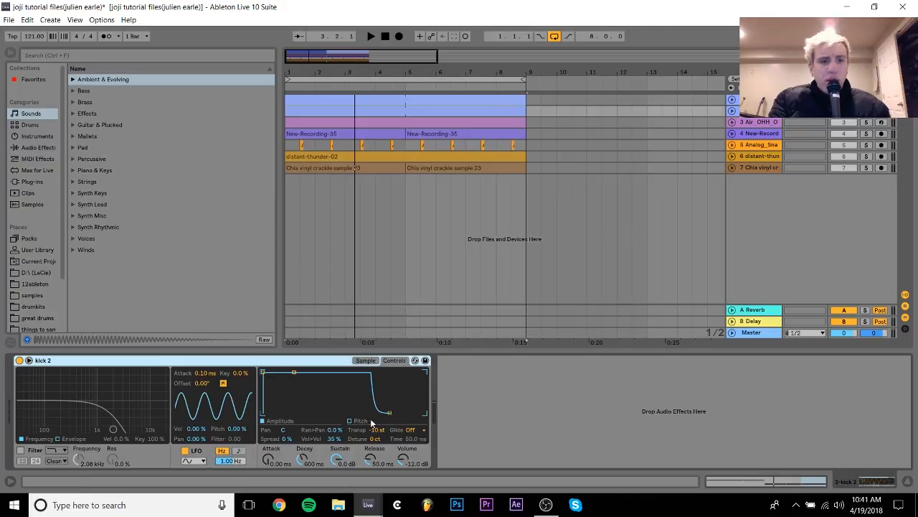
{"action": "left_click", "coordinate": [365, 361]}
{"action": "right_click", "coordinate": [305, 386]}
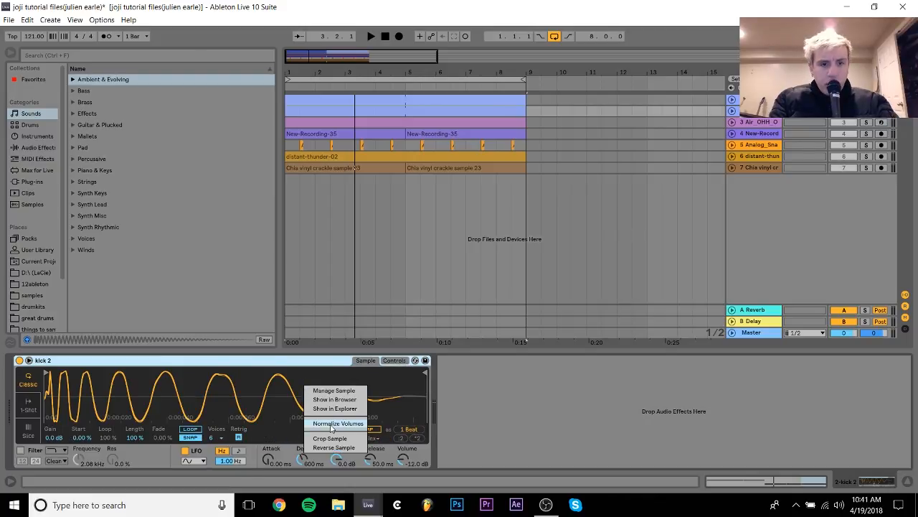
{"action": "left_click", "coordinate": [335, 399]}
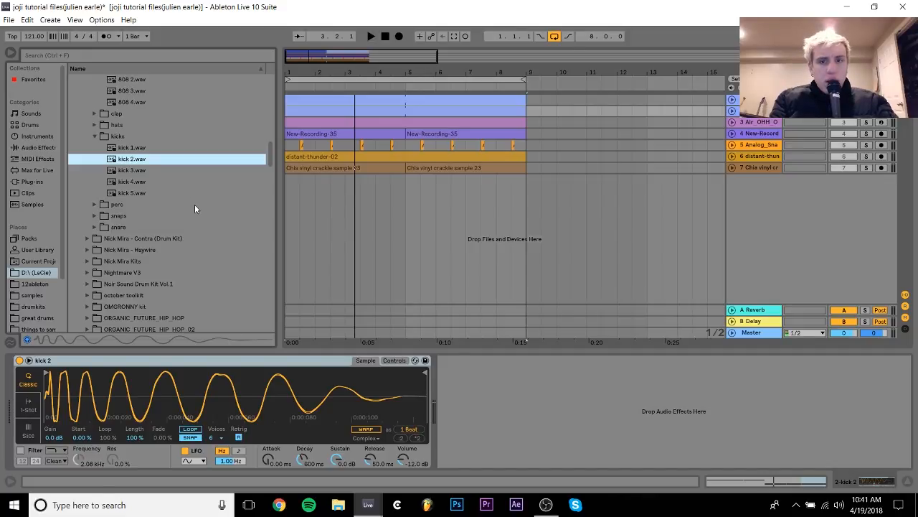
Play the beat from the start and return the browser to the Sounds category.
{"action": "key", "text": "space"}
{"action": "key", "text": "space"}
{"action": "key", "text": "space"}
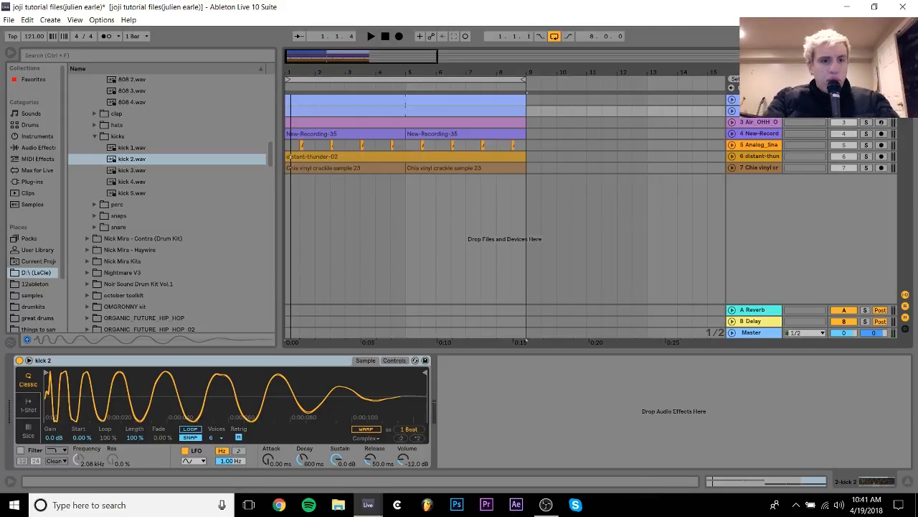
{"action": "left_click", "coordinate": [28, 115]}
{"action": "key", "text": "space"}
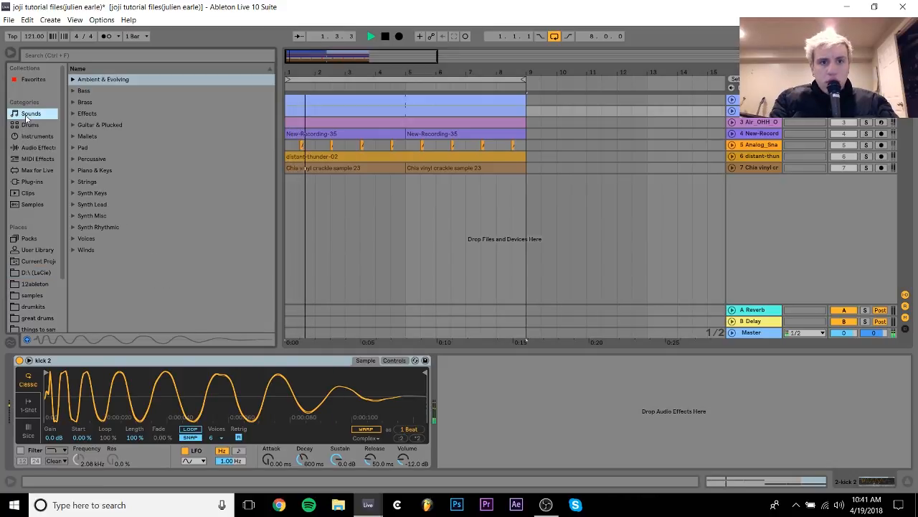
{"action": "key", "text": "space"}
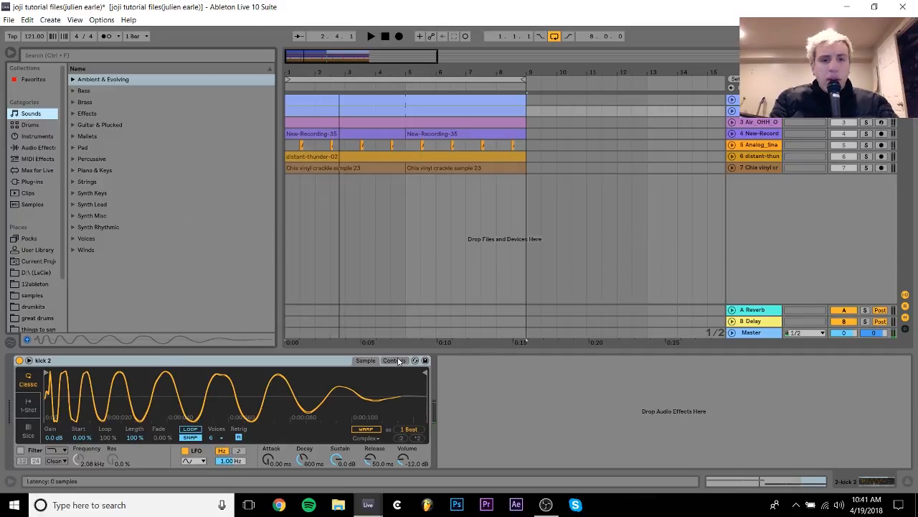
Audition the kick 2 Simpler with its transpose at 0 st and restore it to -10 st.
{"action": "left_click", "coordinate": [397, 361]}
{"action": "double_click", "coordinate": [374, 432]}
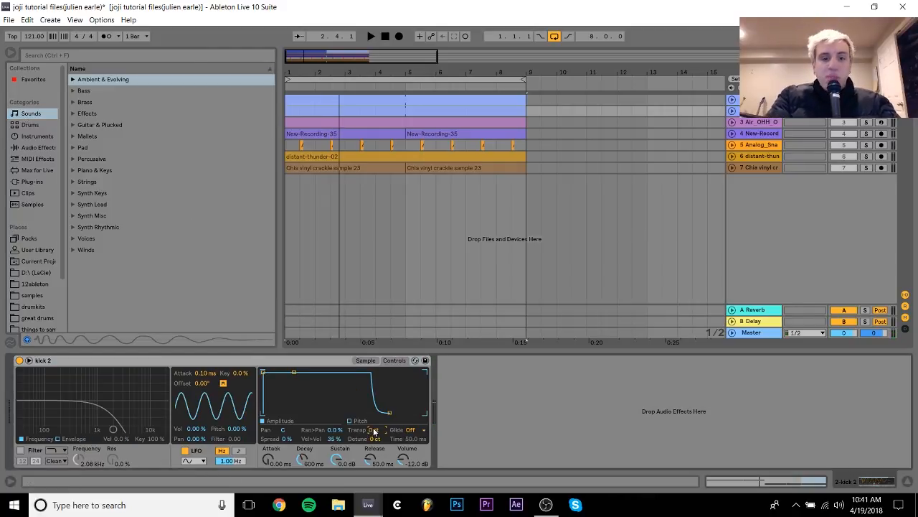
{"action": "key", "text": "space"}
{"action": "key", "text": "space"}
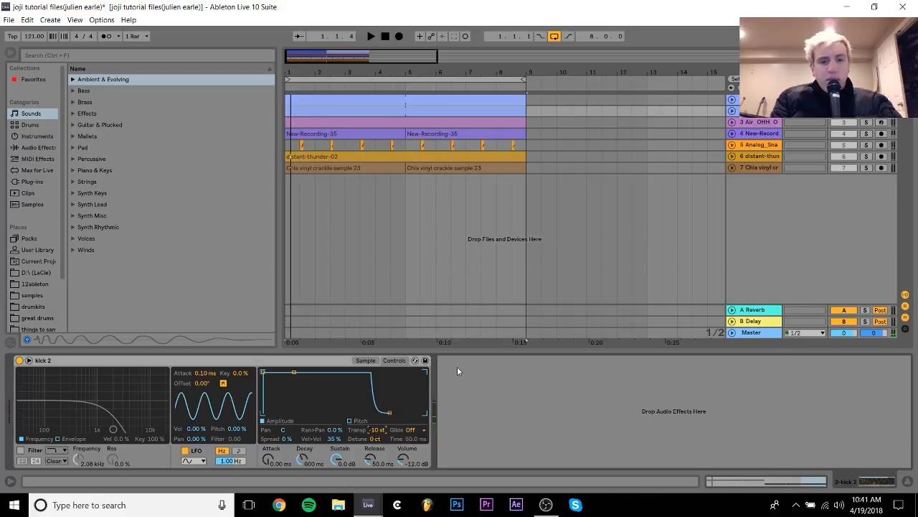
Play the kick again, turn off the solo and play the full beat from the start.
{"action": "key", "text": "space"}
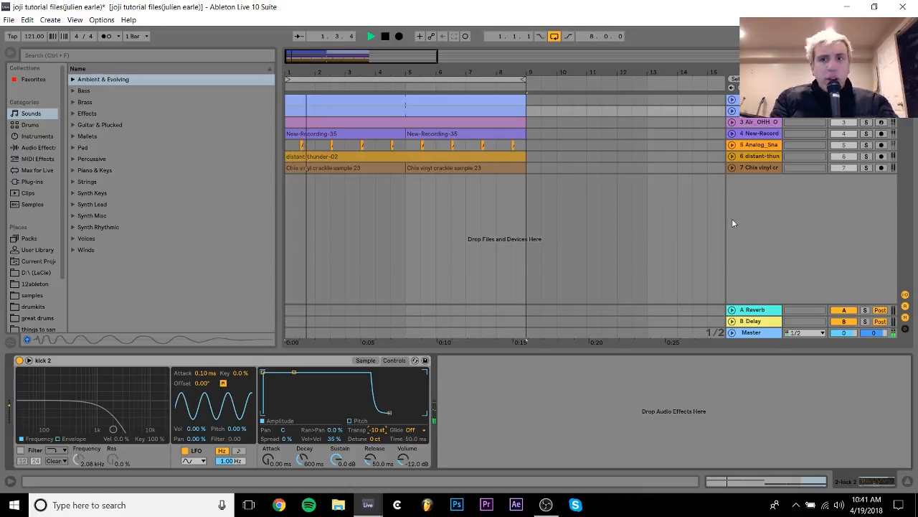
{"action": "key", "text": "space"}
{"action": "key", "text": "space"}
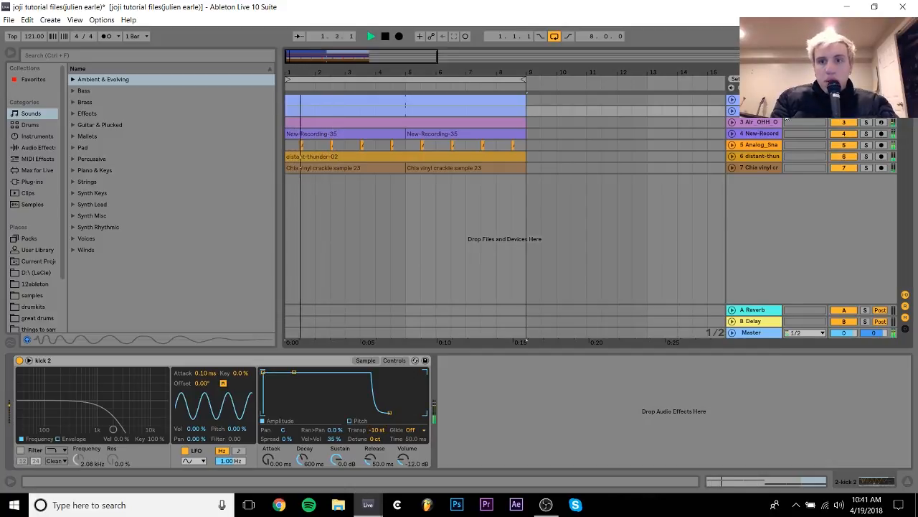
{"action": "key", "text": "space"}
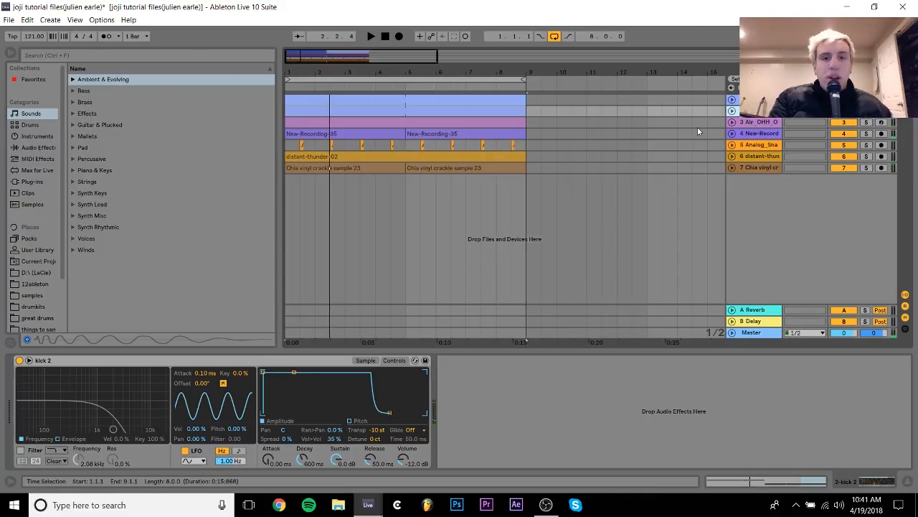
Solo the Air_OHH track and reveal its Simpler's sample file in the browser.
{"action": "left_click", "coordinate": [760, 123]}
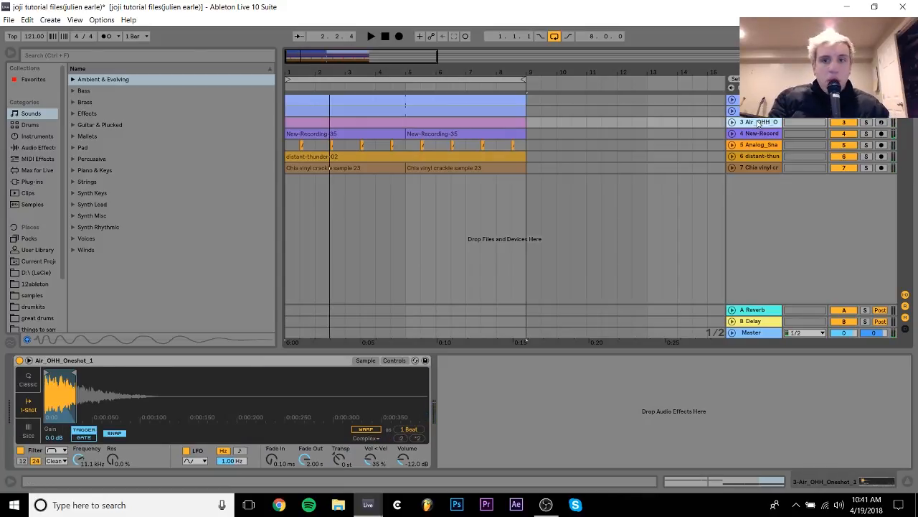
{"action": "left_click", "coordinate": [866, 122]}
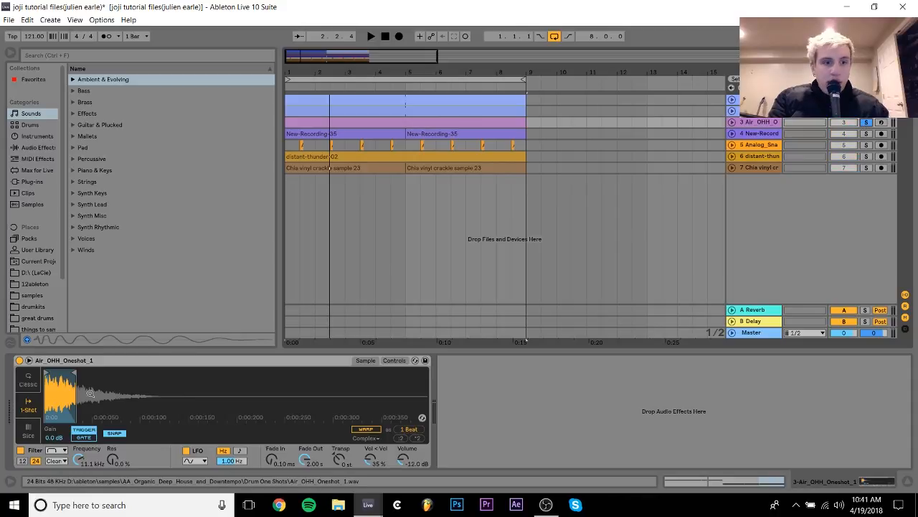
{"action": "right_click", "coordinate": [92, 395]}
{"action": "left_click", "coordinate": [122, 409]}
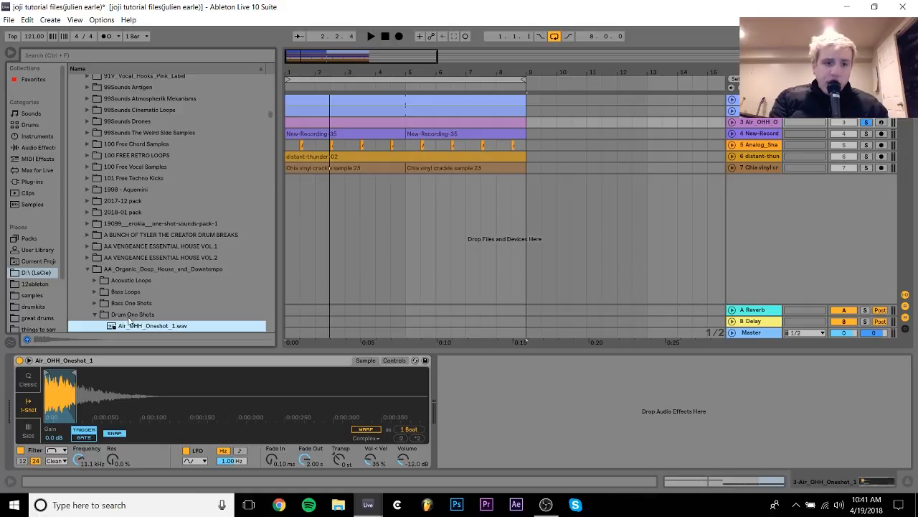
Reload Air_OHH_Oneshot_1.wav into the Simpler with no filter and a Fade Out of 0.00 ms.
{"action": "left_click_drag", "start_coordinate": [134, 329], "coordinate": [137, 379]}
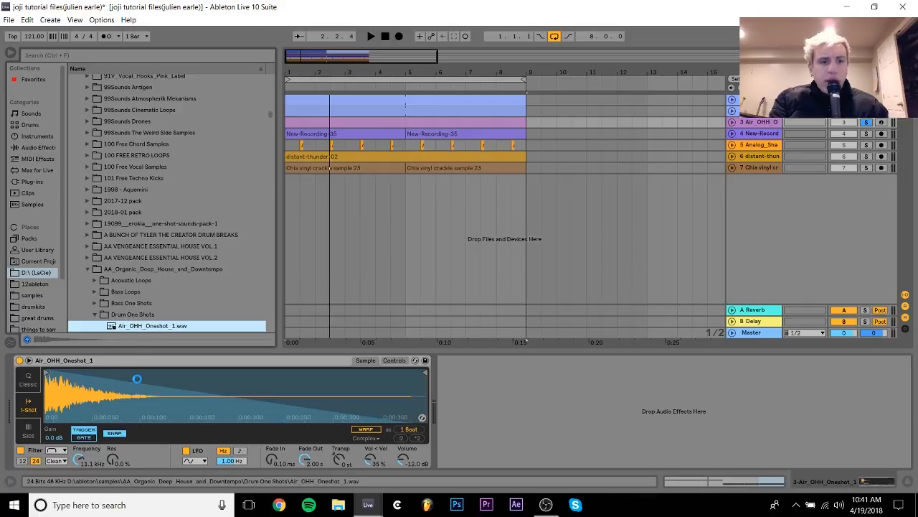
{"action": "left_click_drag", "start_coordinate": [303, 457], "coordinate": [303, 509]}
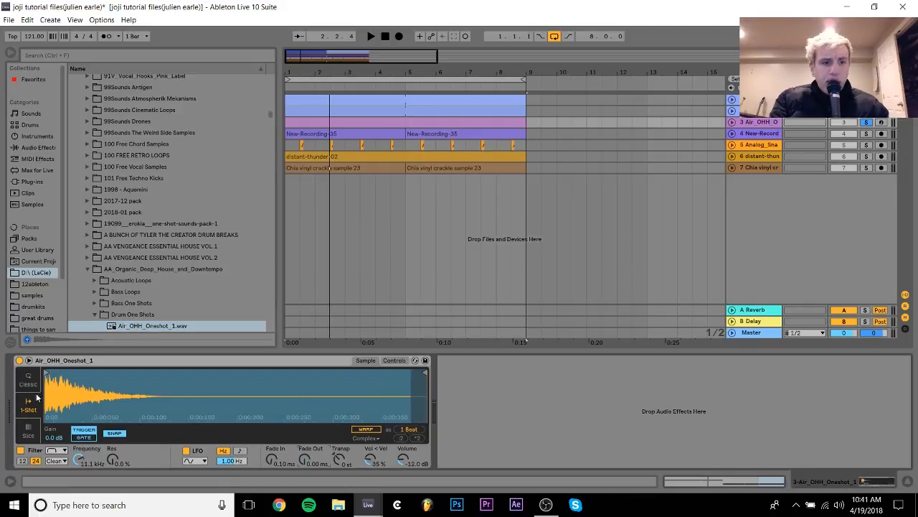
{"action": "left_click", "coordinate": [20, 450]}
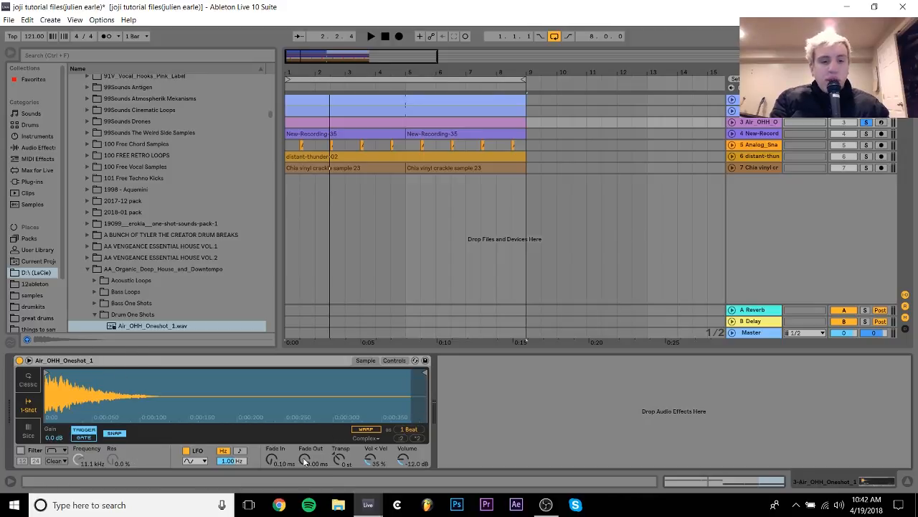
Set the Air_OHH Simpler's Fade Out to 2.00 s and shorten the sample to its loud opening part.
{"action": "left_click_drag", "start_coordinate": [305, 464], "coordinate": [305, 417]}
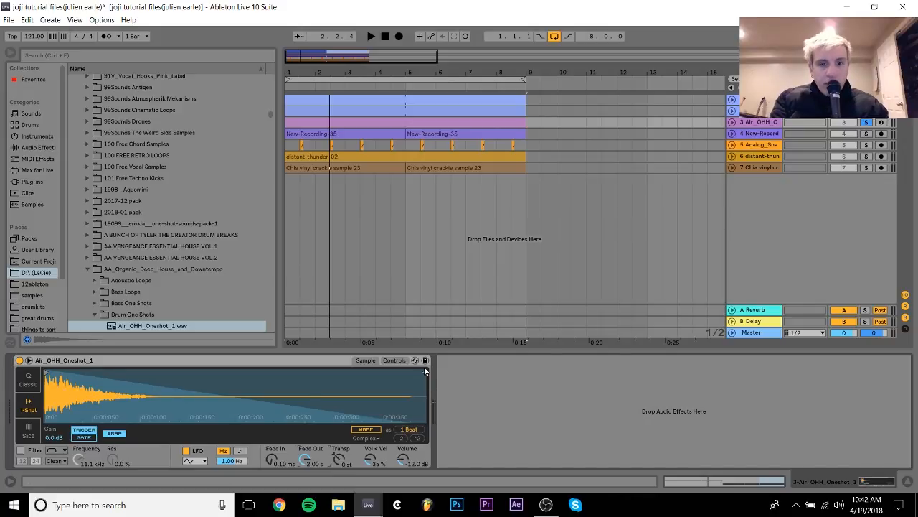
{"action": "left_click_drag", "start_coordinate": [426, 380], "coordinate": [97, 392]}
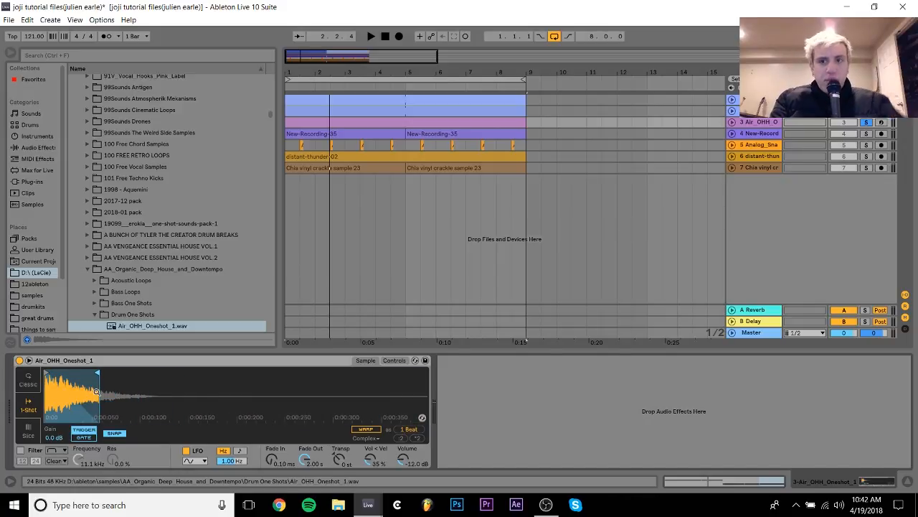
Arm the Air_OHH track for recording to audition the hat and trim the sample end slightly shorter.
{"action": "left_click", "coordinate": [882, 123]}
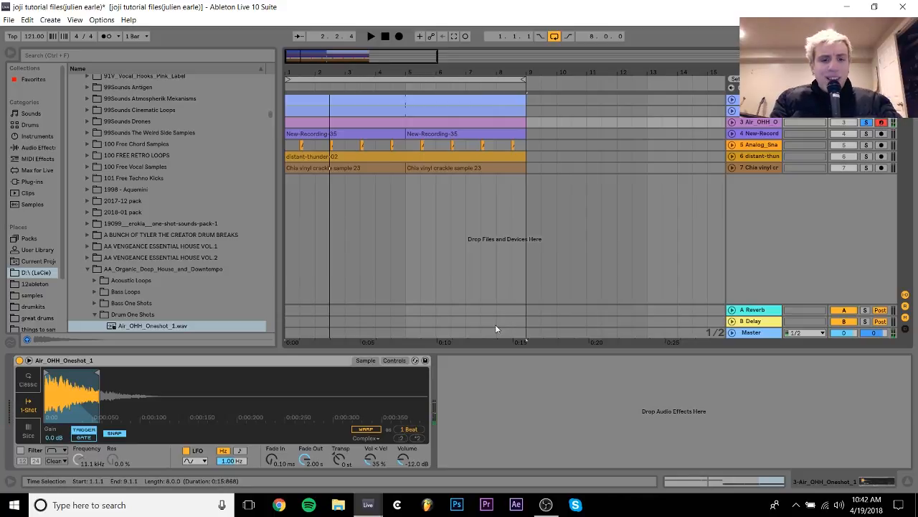
{"action": "key", "text": "space"}
{"action": "key", "text": "space"}
{"action": "key", "text": "z"}
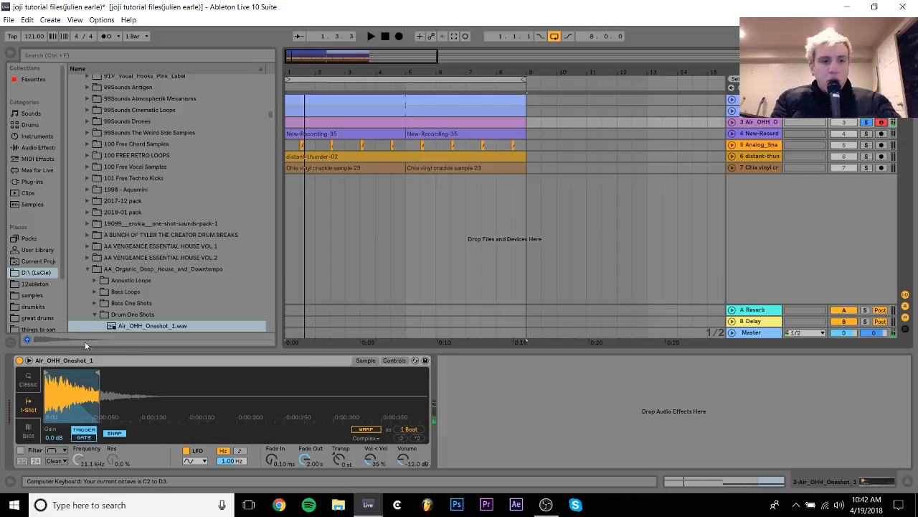
{"action": "left_click_drag", "start_coordinate": [98, 373], "coordinate": [89, 374]}
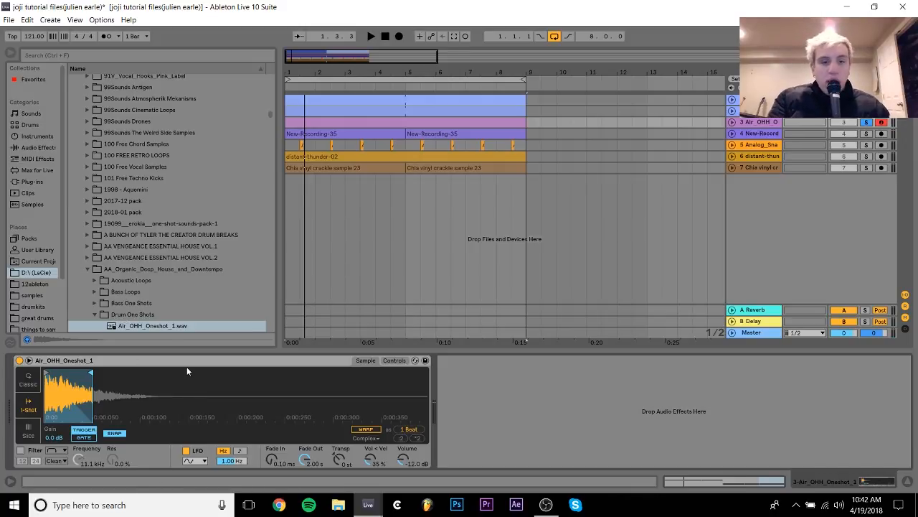
{"action": "left_click", "coordinate": [112, 504]}
{"action": "left_click", "coordinate": [350, 367]}
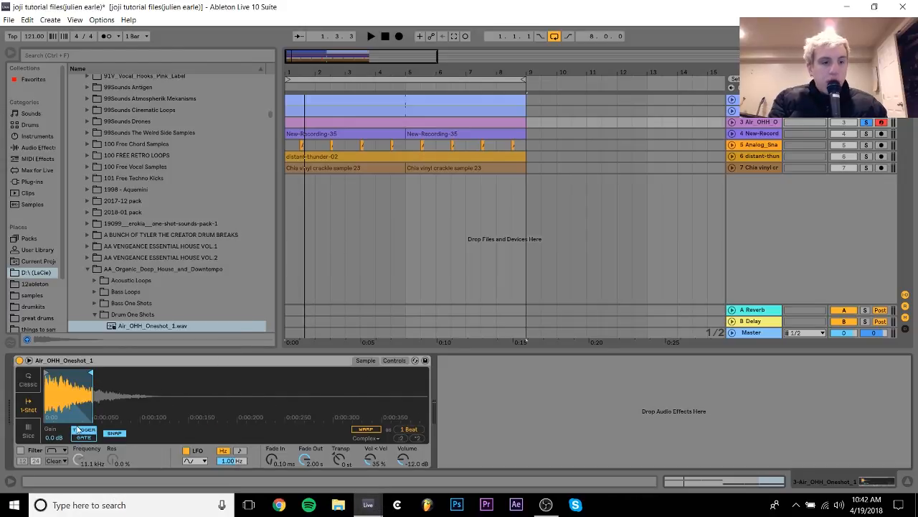
Switch the Air_OHH Simpler's filter on and look through the available filter types.
{"action": "left_click", "coordinate": [22, 451]}
{"action": "left_click", "coordinate": [51, 452]}
{"action": "left_click", "coordinate": [53, 452]}
{"action": "left_click", "coordinate": [53, 454]}
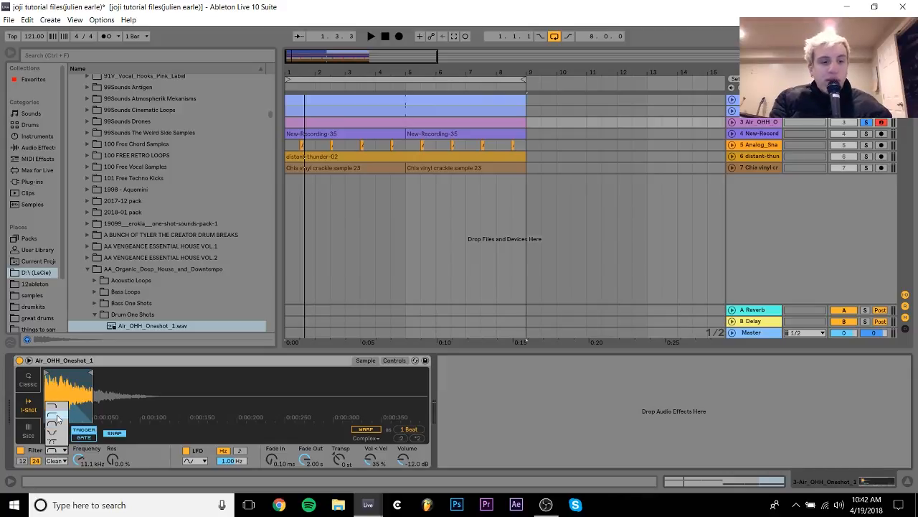
{"action": "left_click", "coordinate": [190, 403]}
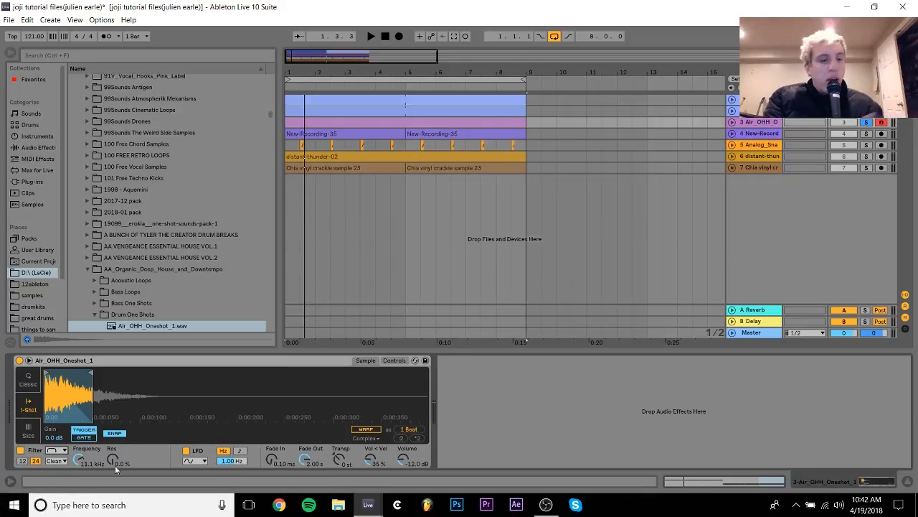
Play the soloed Air_OHH track, turn off its solo and play the full beat.
{"action": "key", "text": "space"}
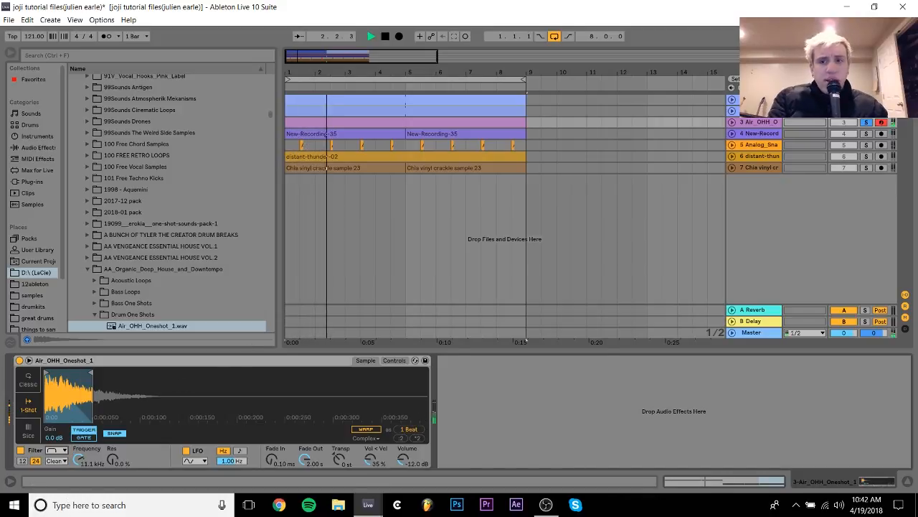
{"action": "key", "text": "space"}
{"action": "left_click", "coordinate": [867, 124]}
{"action": "key", "text": "space"}
{"action": "key", "text": "space"}
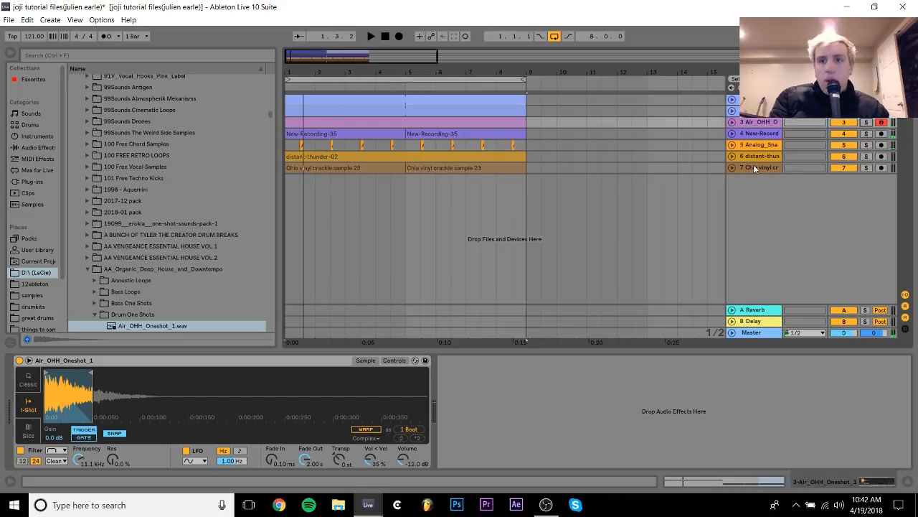
Move the Analog_Snare track above the New-Recording track and play it soloed.
{"action": "left_click_drag", "start_coordinate": [759, 144], "coordinate": [759, 134]}
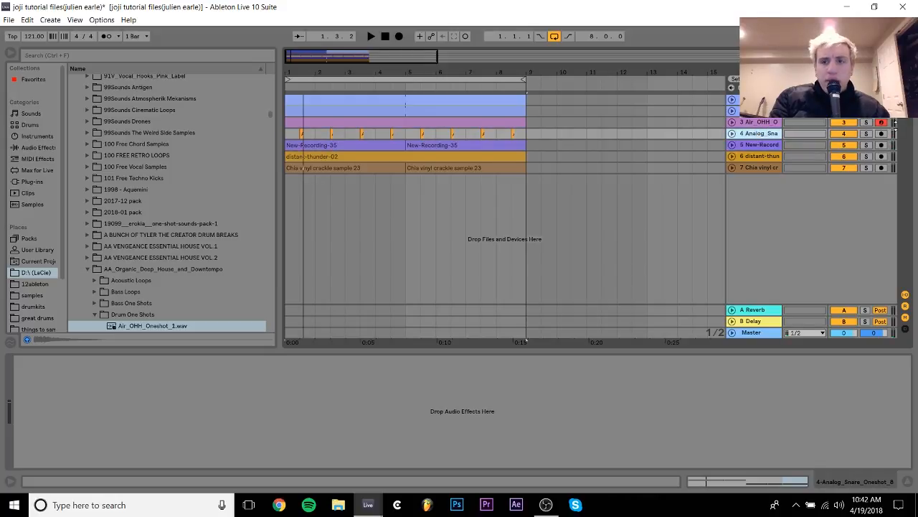
{"action": "left_click", "coordinate": [866, 133]}
{"action": "key", "text": "space"}
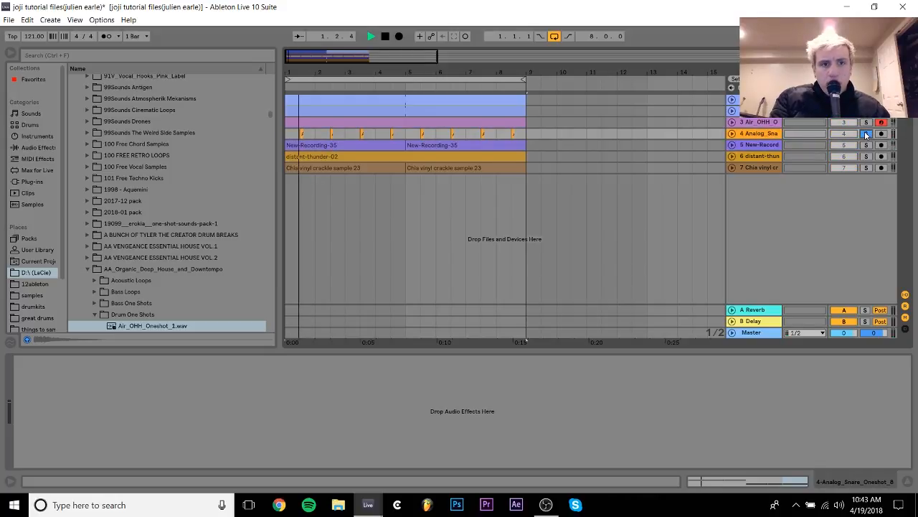
Inspect the first snare clip's waveform in the clip view, return to the device view and stop playback.
{"action": "left_click", "coordinate": [302, 135]}
{"action": "double_click", "coordinate": [302, 135]}
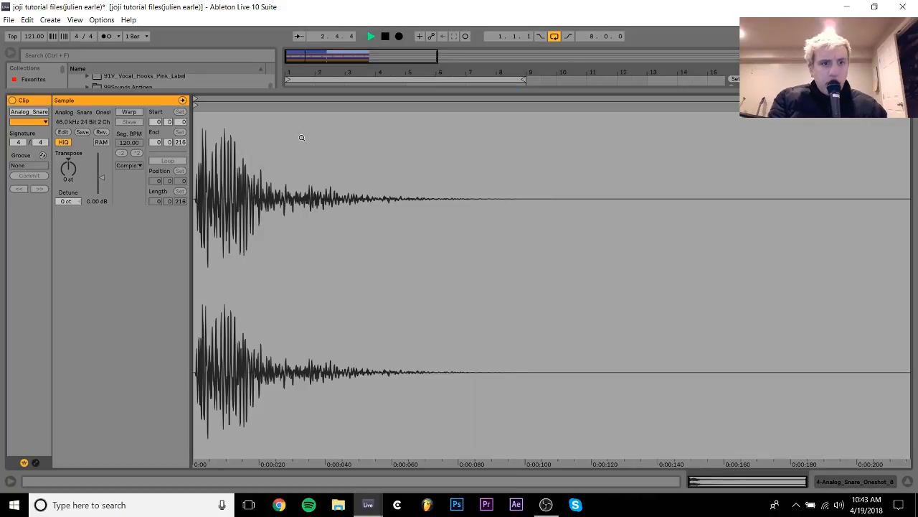
{"action": "left_click", "coordinate": [795, 487]}
{"action": "key", "text": "space"}
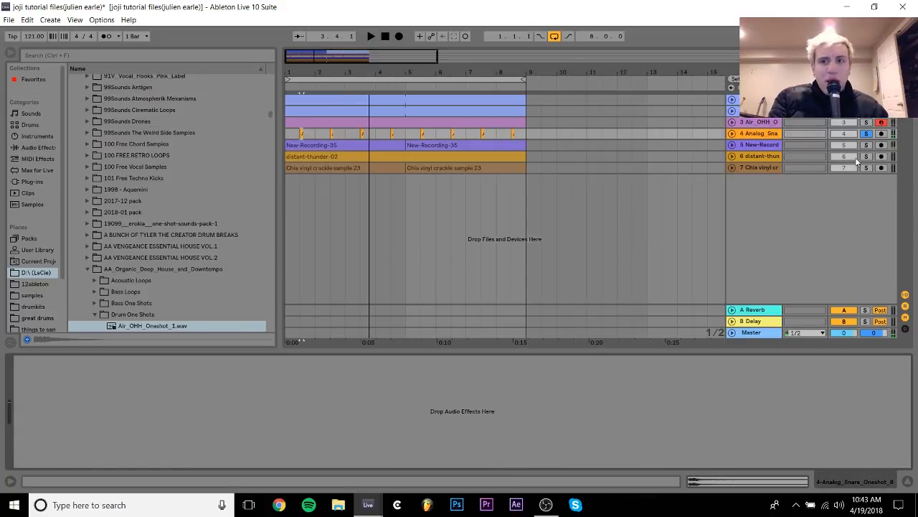
Turn off the snare track's solo and play the full beat from the start with the browser on Sounds.
{"action": "left_click", "coordinate": [867, 135]}
{"action": "left_click", "coordinate": [288, 137]}
{"action": "key", "text": "space"}
{"action": "left_click", "coordinate": [31, 114]}
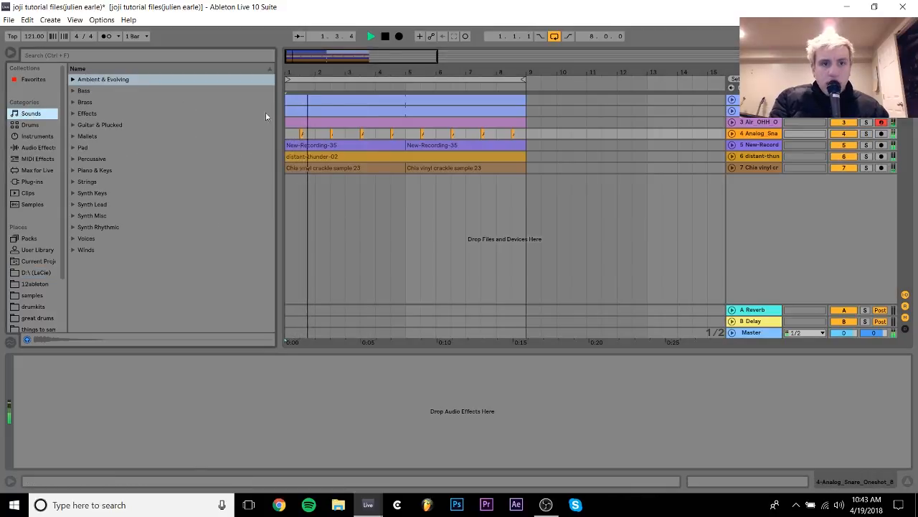
{"action": "key", "text": "space"}
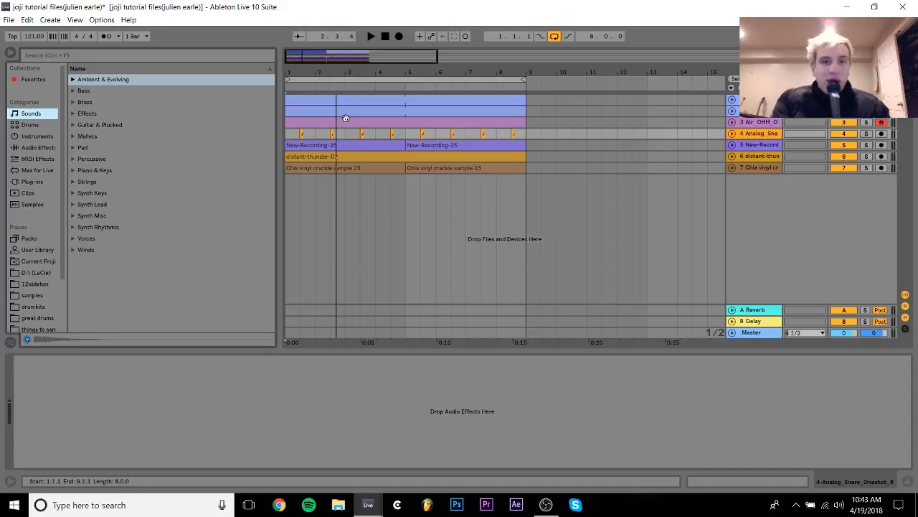
Play the full beat briefly, select the Analog_Snare track and stop playback.
{"action": "key", "text": "space"}
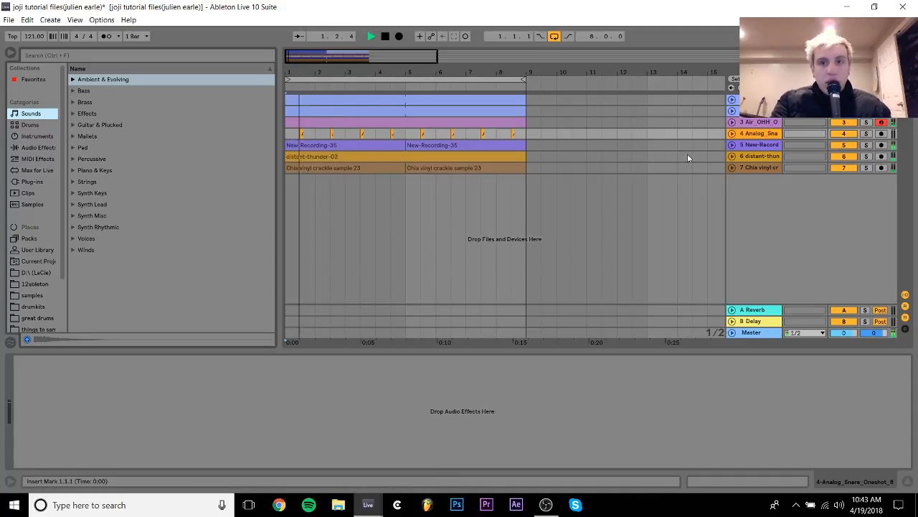
{"action": "left_click", "coordinate": [751, 136]}
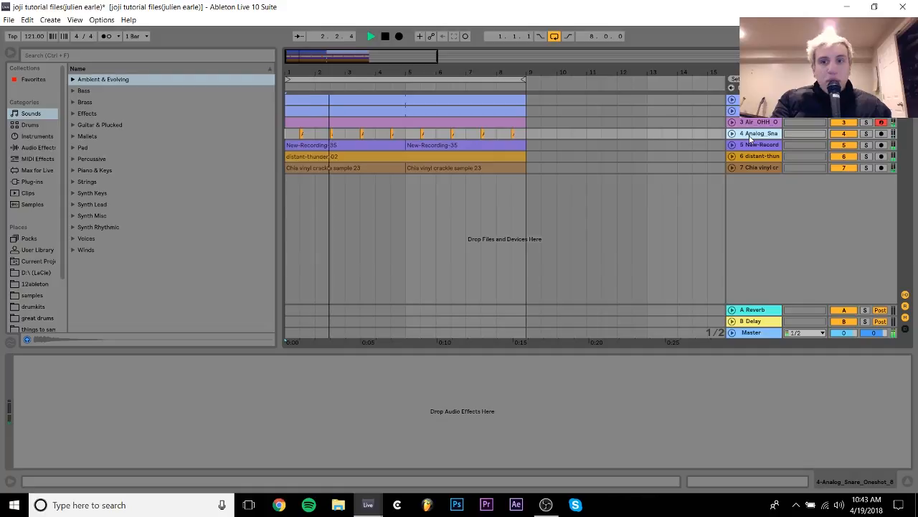
{"action": "key", "text": "space"}
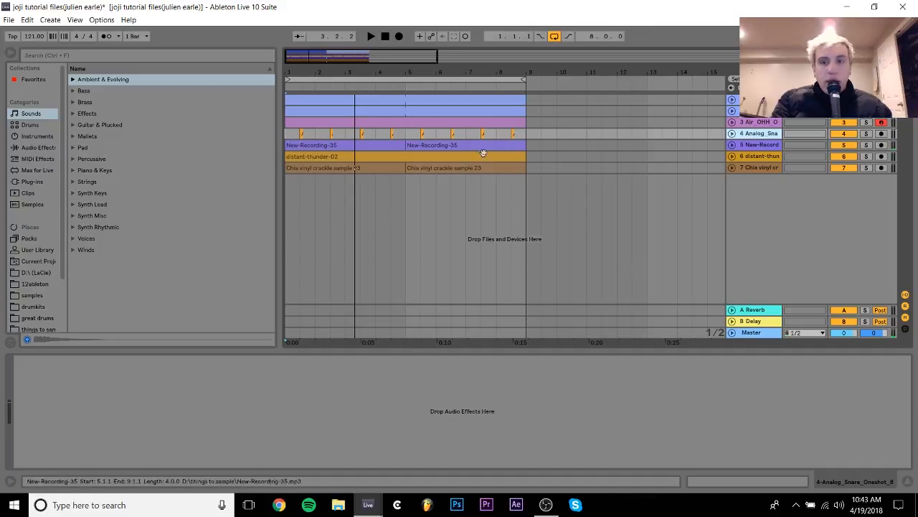
Solo and unfold the New-Recording track and play its sample on its own from bar 5.
{"action": "left_click", "coordinate": [774, 146]}
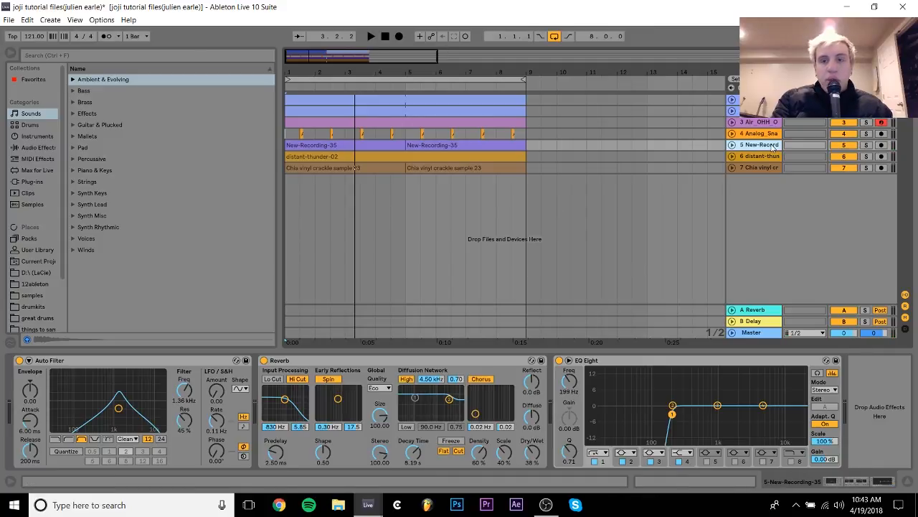
{"action": "left_click", "coordinate": [385, 147]}
{"action": "left_click", "coordinate": [868, 145]}
{"action": "left_click", "coordinate": [731, 144]}
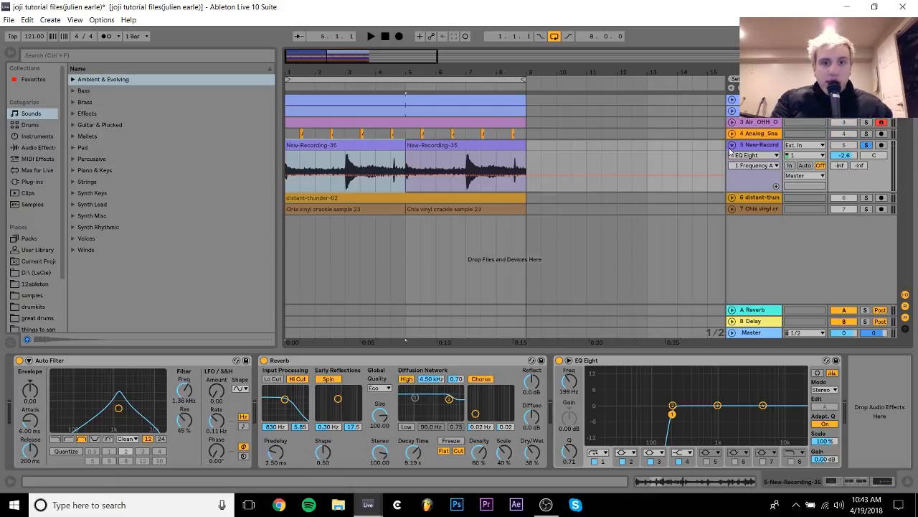
{"action": "key", "text": "space"}
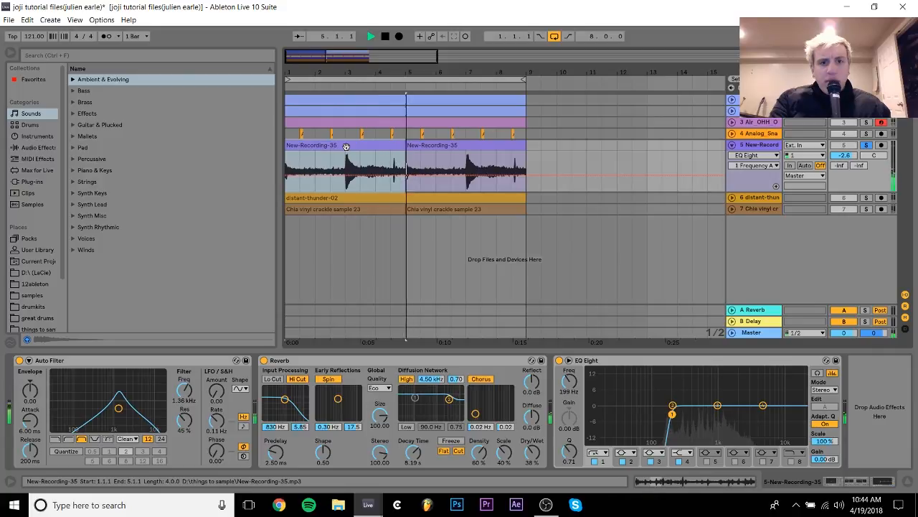
{"action": "key", "text": "space"}
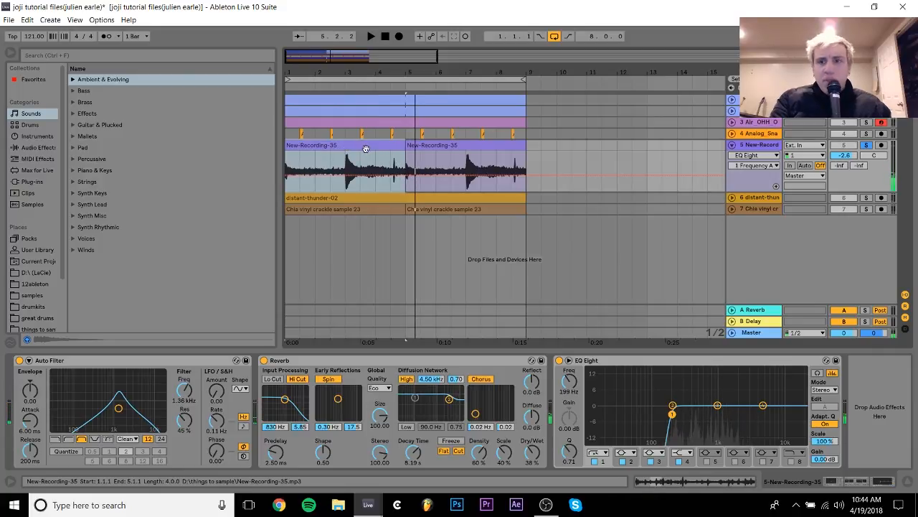
Locate the first New-Recording-35 clip's source sample in the browser and hide the clip view.
{"action": "double_click", "coordinate": [348, 155]}
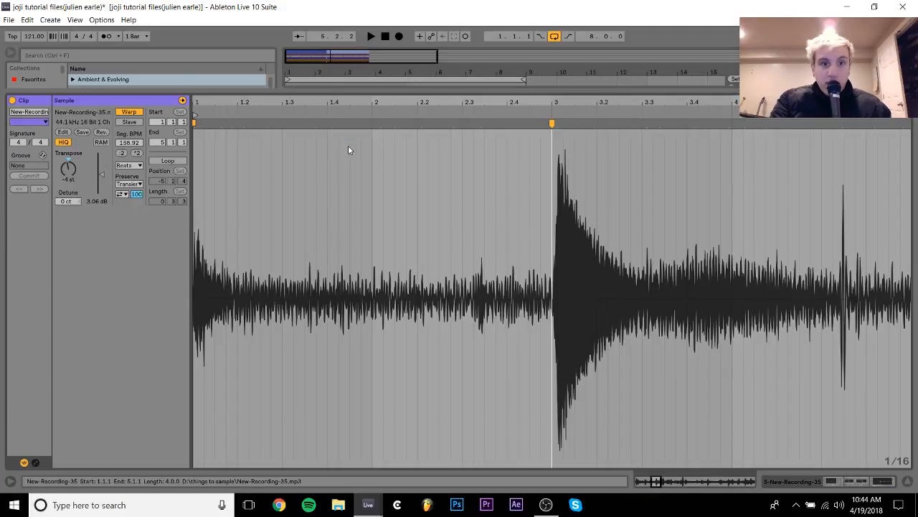
{"action": "right_click", "coordinate": [362, 182]}
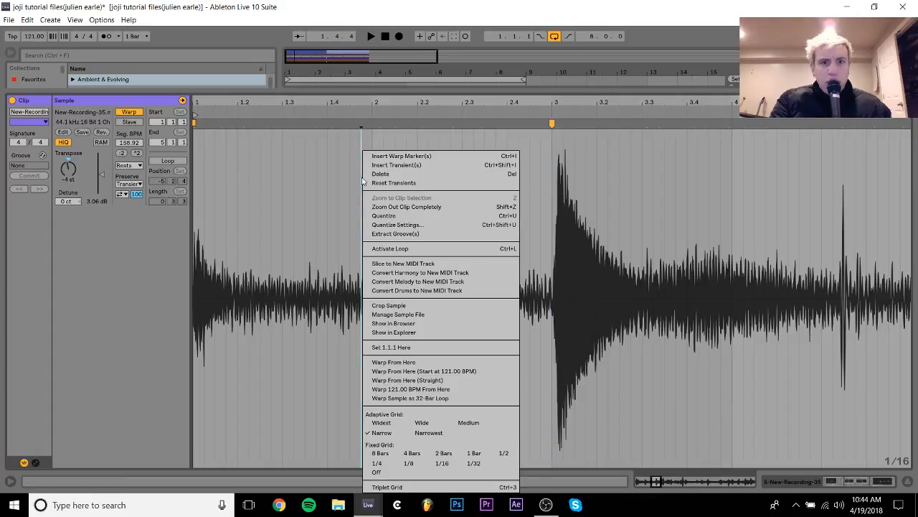
{"action": "left_click", "coordinate": [393, 323]}
{"action": "left_click", "coordinate": [910, 483]}
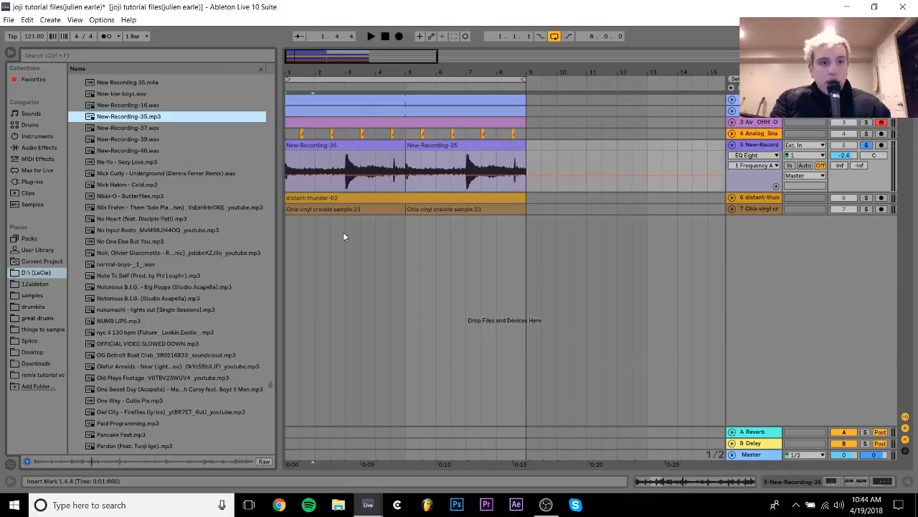
Inspect the first New-Recording-35 clip's waveform, warp markers and warp mode choices, ending back in the device view.
{"action": "double_click", "coordinate": [335, 146]}
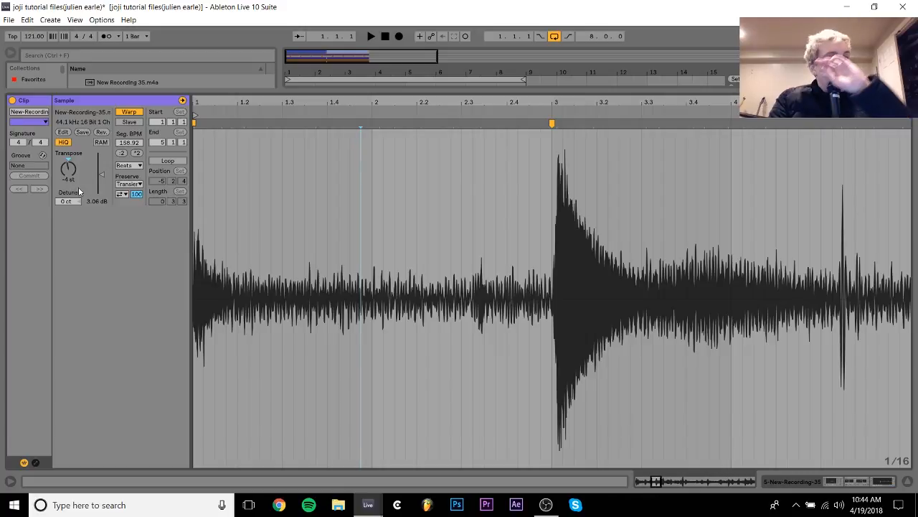
{"action": "left_click_drag", "start_coordinate": [306, 106], "coordinate": [284, 136]}
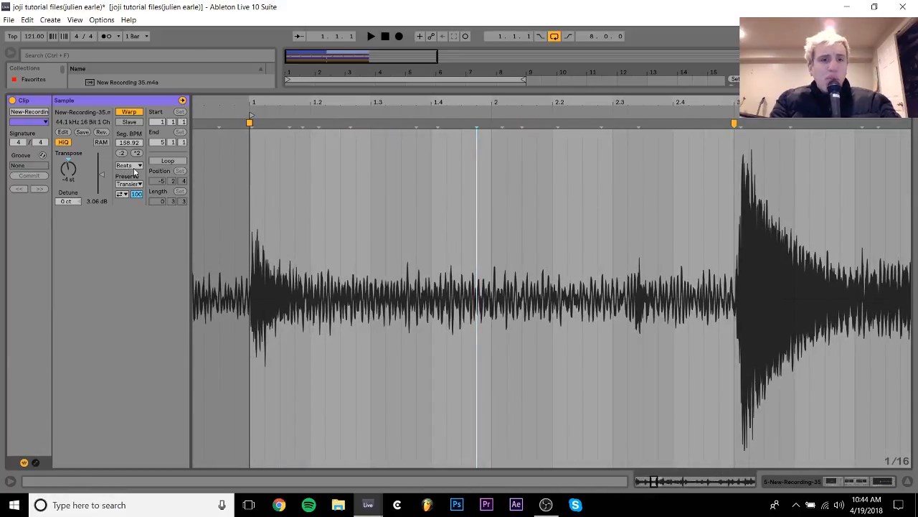
{"action": "left_click", "coordinate": [263, 360]}
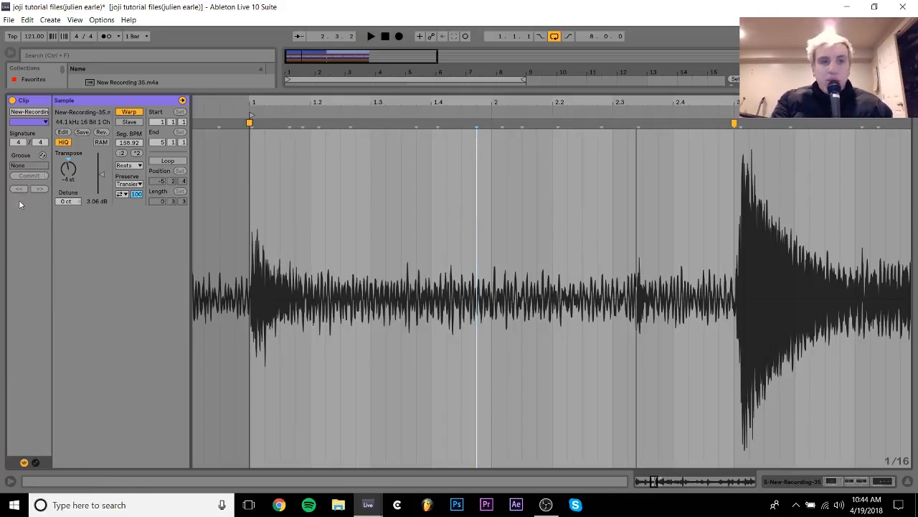
{"action": "left_click", "coordinate": [130, 165]}
{"action": "left_click", "coordinate": [130, 167]}
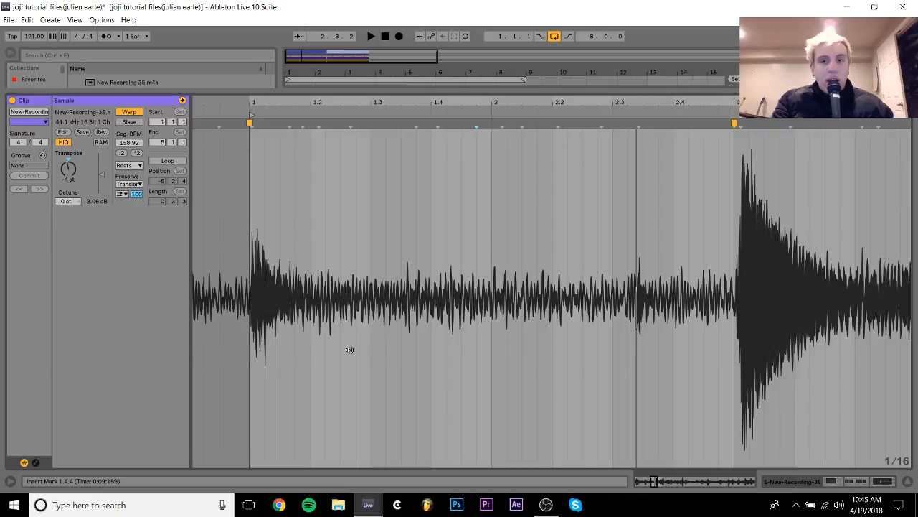
{"action": "left_click_drag", "start_coordinate": [769, 109], "coordinate": [497, 88]}
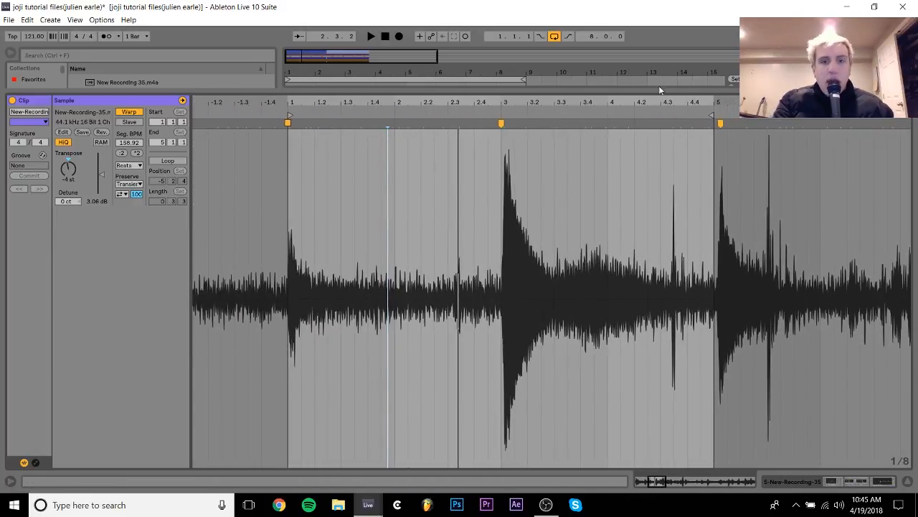
{"action": "left_click", "coordinate": [872, 482]}
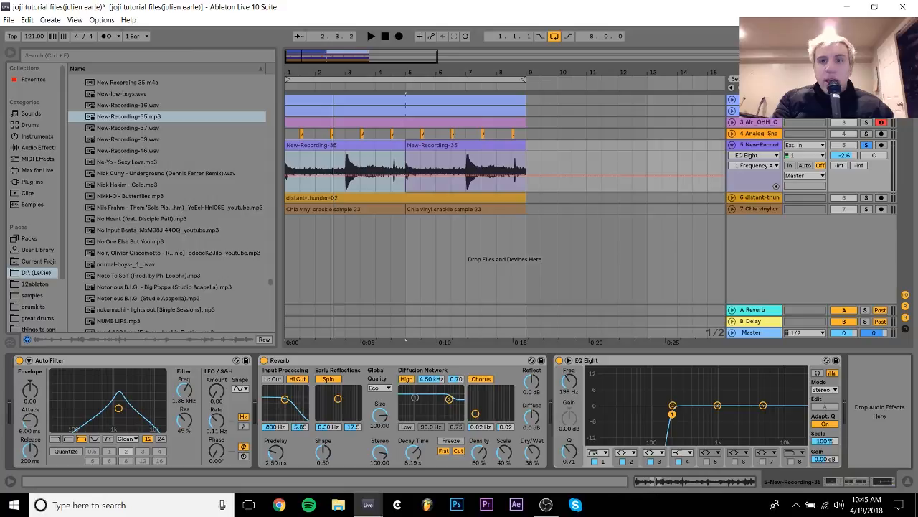
Collapse and re-expand the New-Recording track, and play the soloed sample twice with its effects on.
{"action": "left_click", "coordinate": [752, 147]}
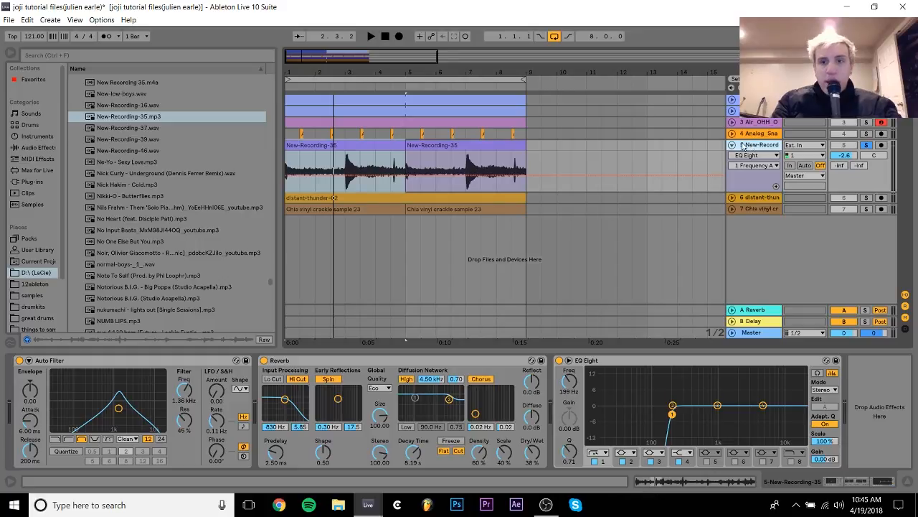
{"action": "left_click", "coordinate": [733, 146]}
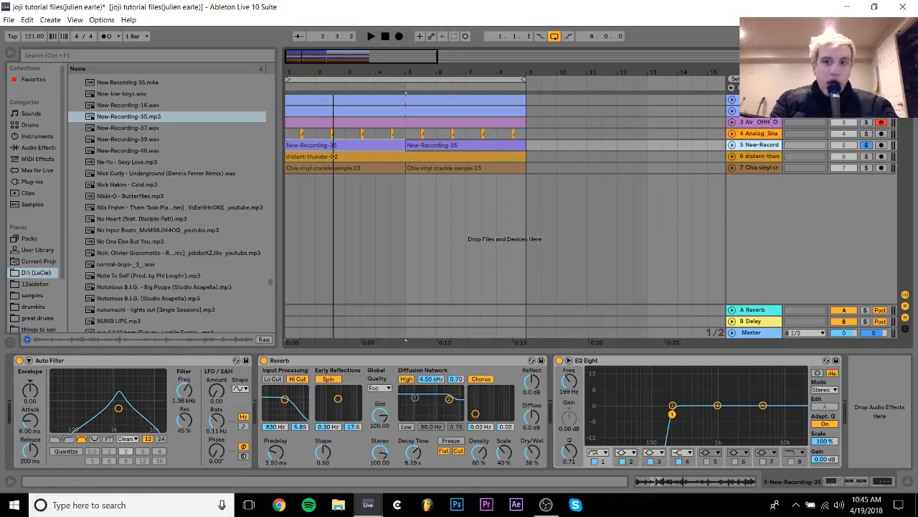
{"action": "left_click", "coordinate": [733, 145]}
{"action": "key", "text": "space"}
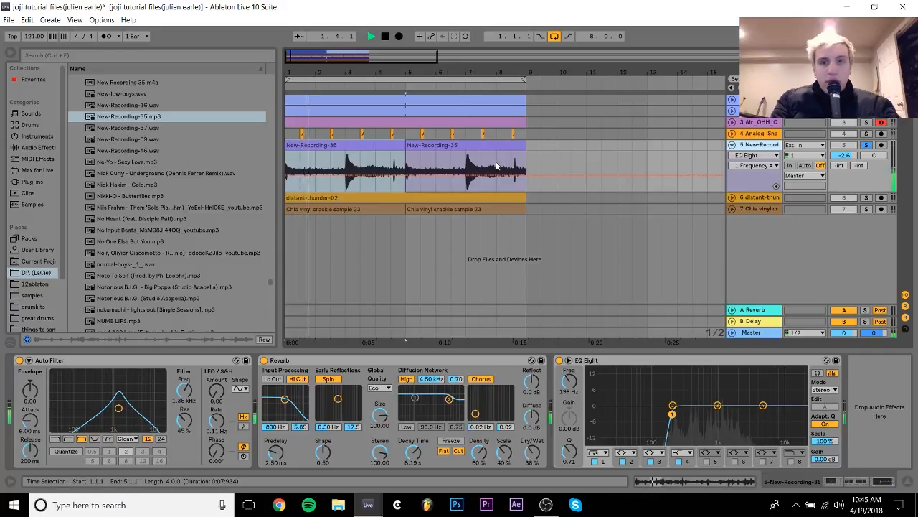
{"action": "key", "text": "space"}
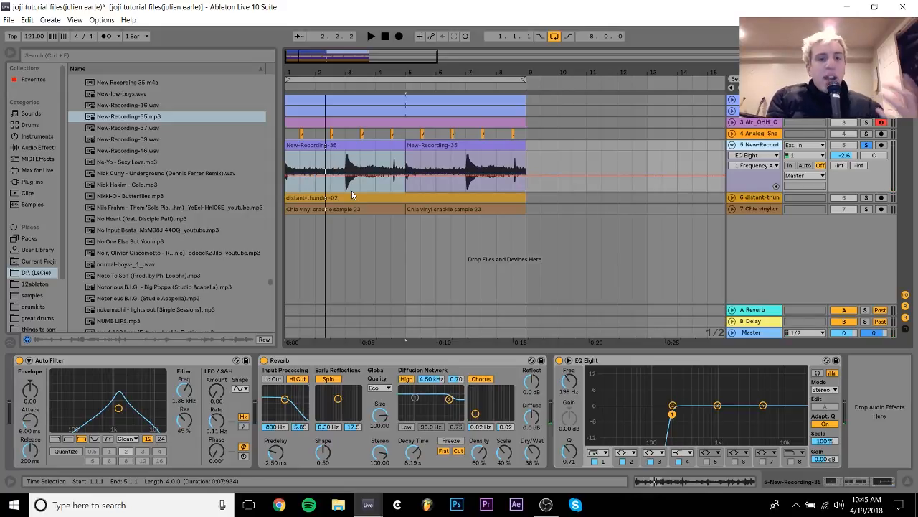
{"action": "key", "text": "space"}
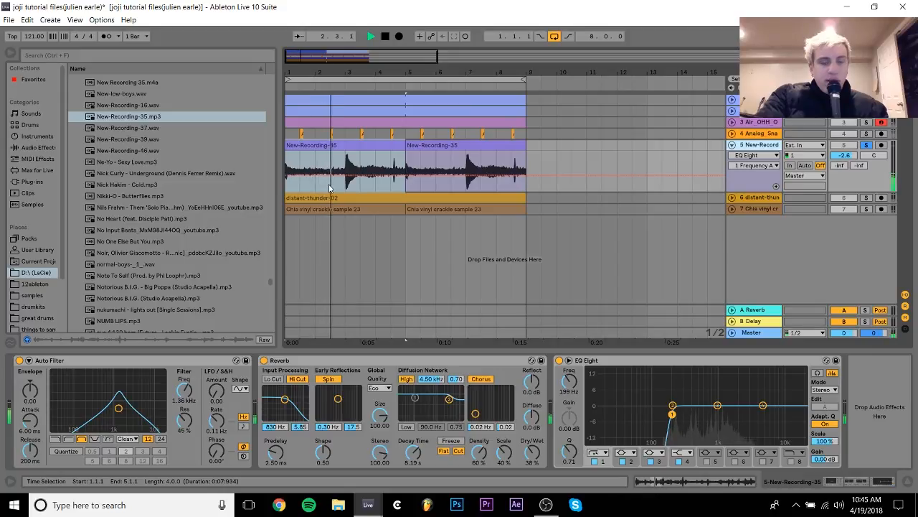
{"action": "key", "text": "space"}
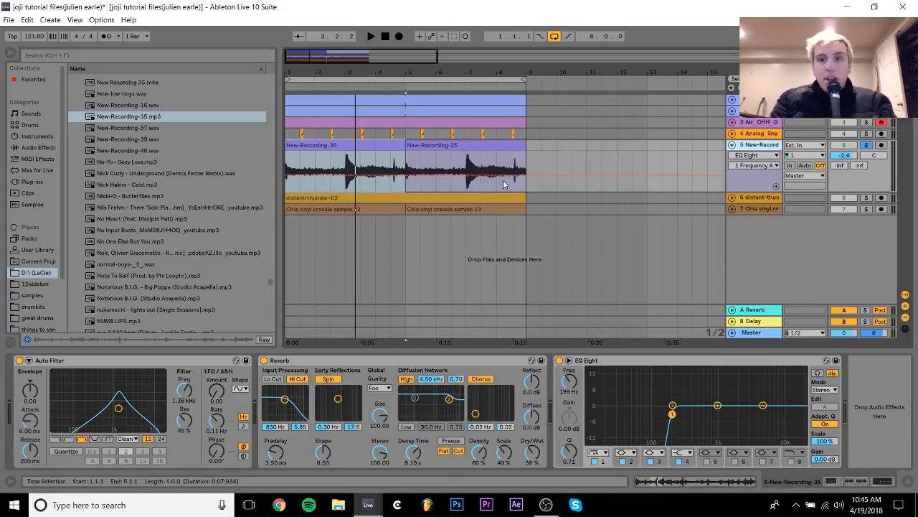
Bypass the Reverb, EQ Eight and Auto Filter on the New-Recording track and listen to the dry sample.
{"action": "left_click", "coordinate": [264, 360]}
{"action": "left_click", "coordinate": [559, 360]}
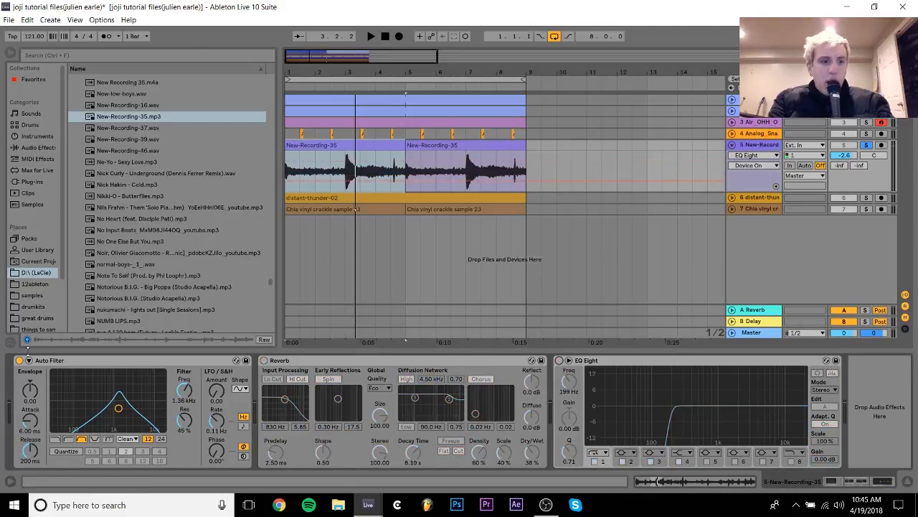
{"action": "left_click", "coordinate": [19, 360]}
{"action": "key", "text": "space"}
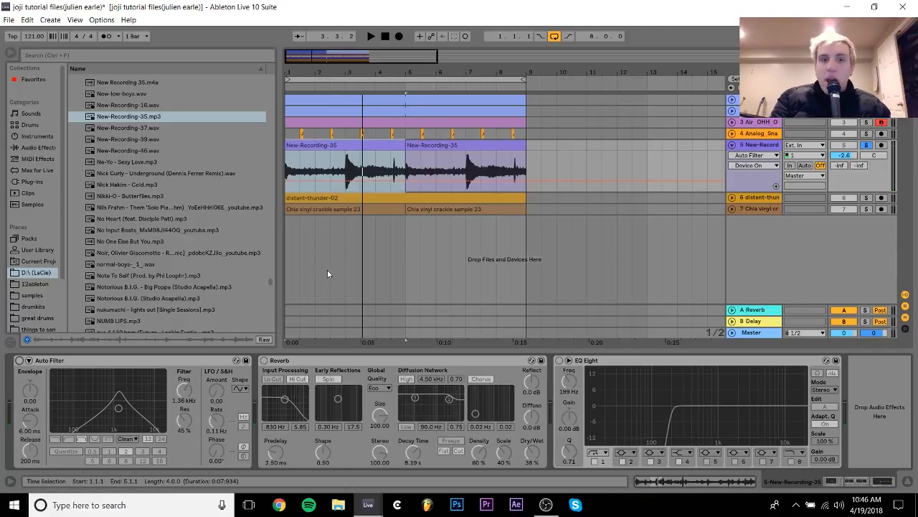
Re-enable the Auto Filter on the New-Recording track and play the filtered sample.
{"action": "left_click", "coordinate": [18, 360]}
{"action": "key", "text": "space"}
{"action": "key", "text": "space"}
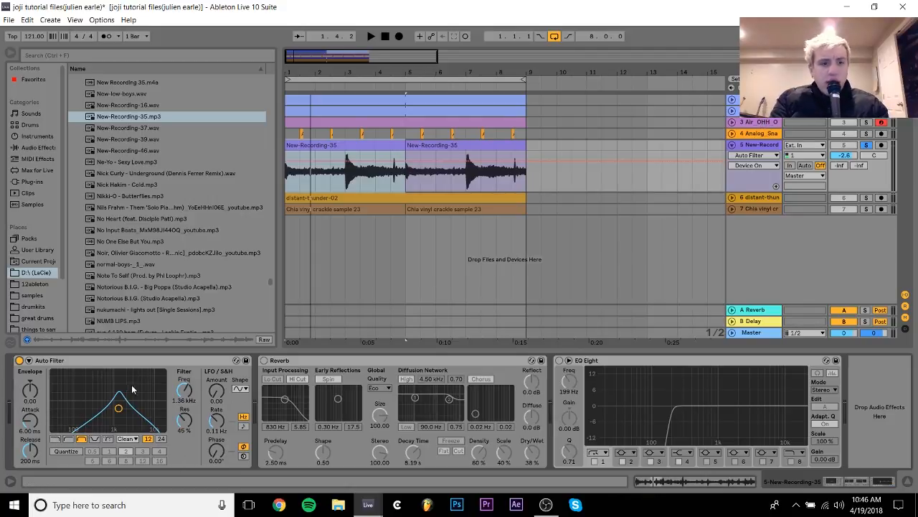
Try the Auto Filter's 24 dB slope during playback, set it back to 12 and listen again.
{"action": "key", "text": "space"}
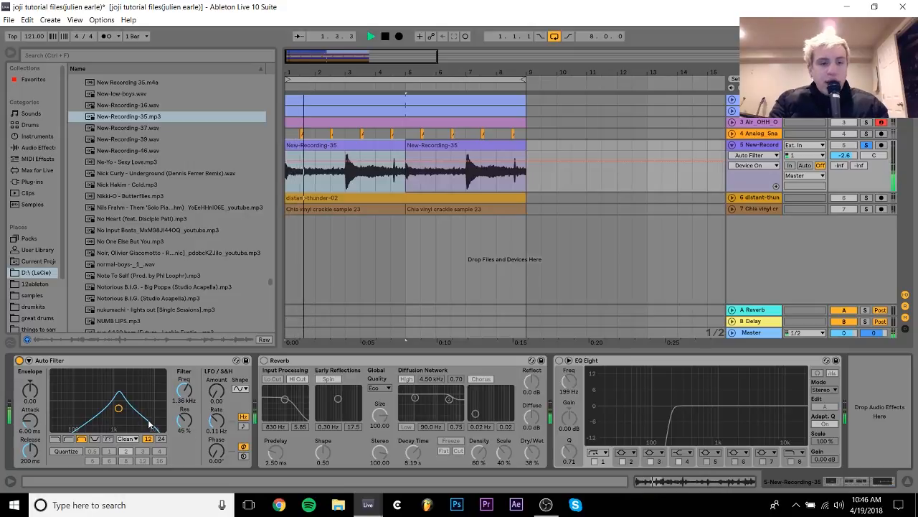
{"action": "left_click", "coordinate": [160, 439]}
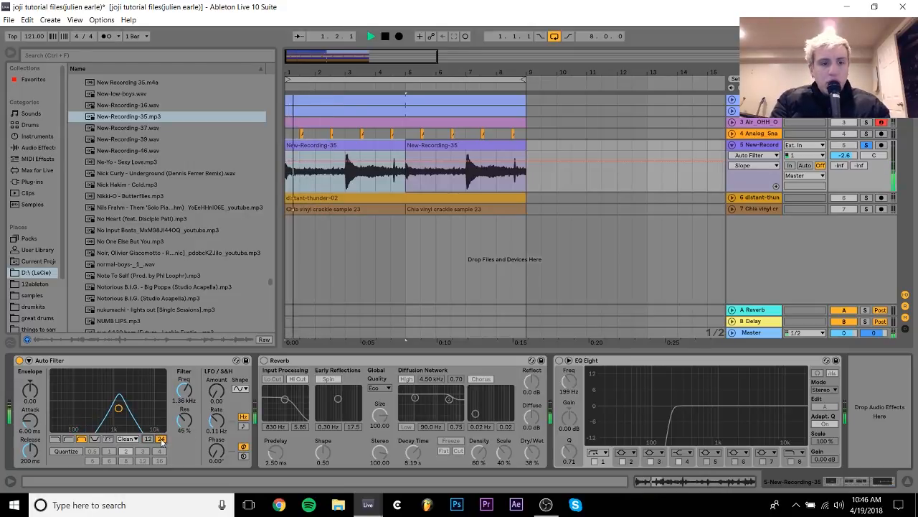
{"action": "left_click", "coordinate": [148, 441]}
{"action": "key", "text": "space"}
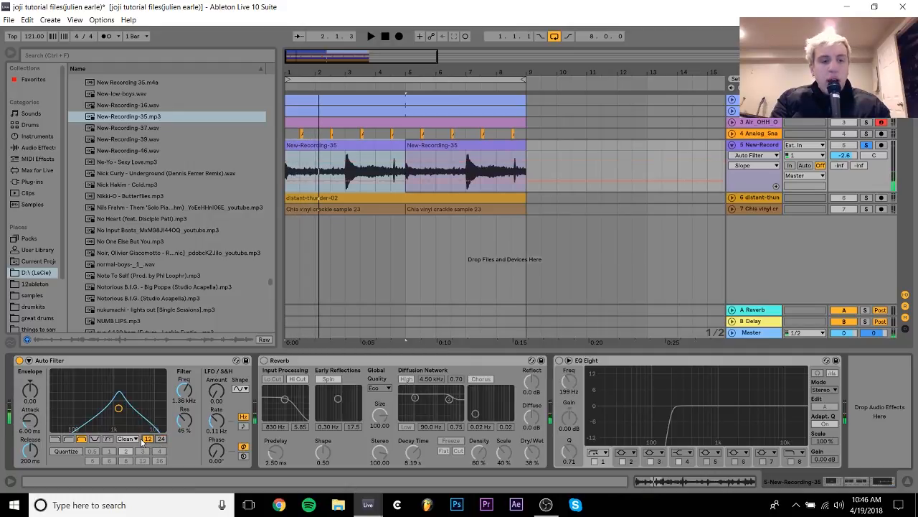
{"action": "key", "text": "space"}
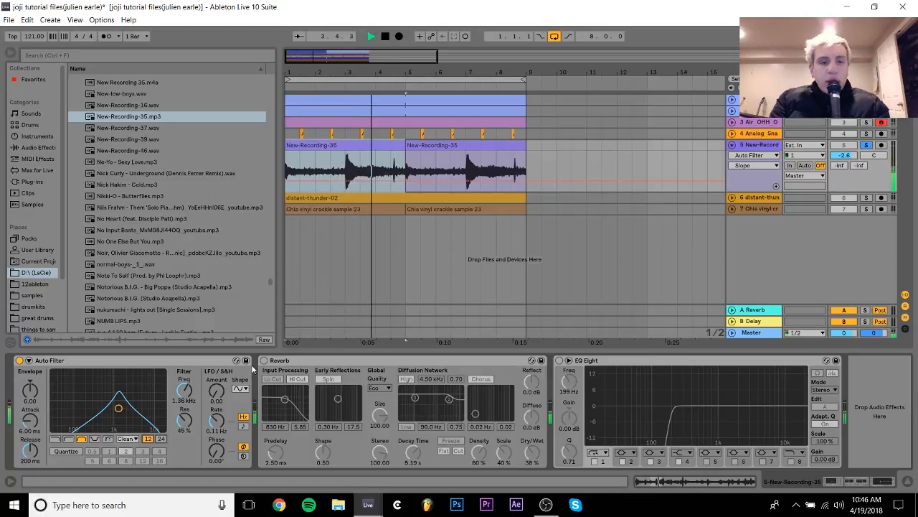
{"action": "key", "text": "space"}
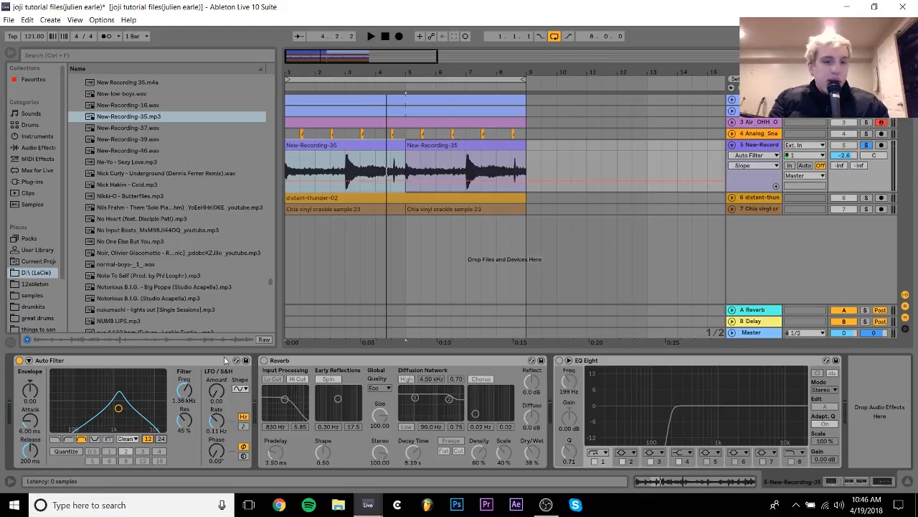
Unsolo the New-Recording track and compare the full beat with its Reverb off and on, leaving the Reverb on.
{"action": "left_click", "coordinate": [264, 361]}
{"action": "key", "text": "alt+space"}
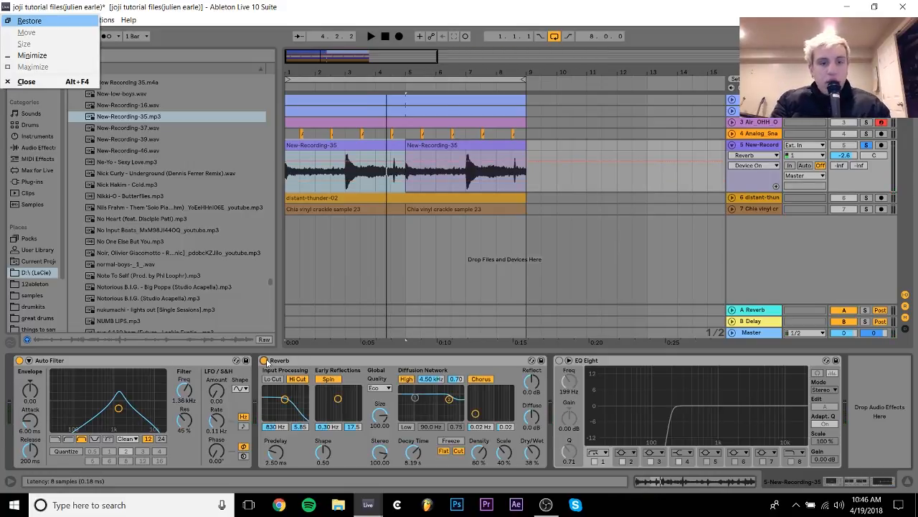
{"action": "left_click", "coordinate": [265, 361]}
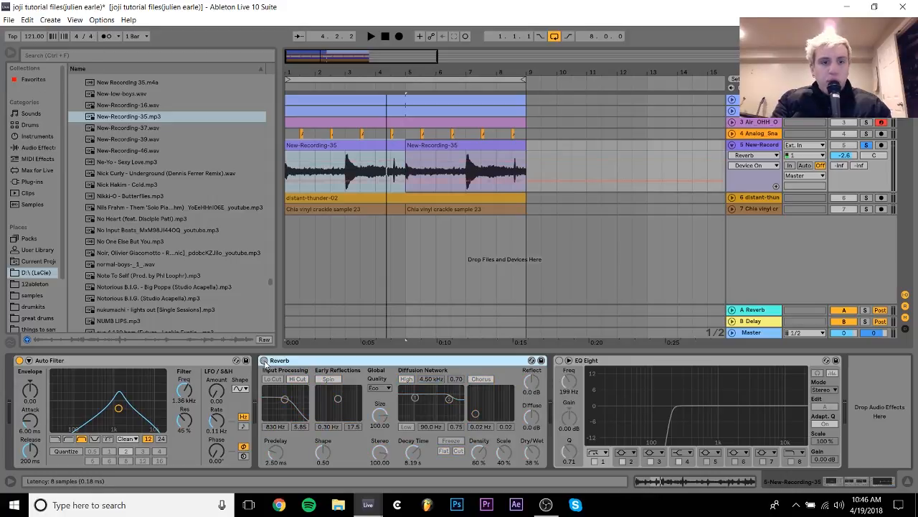
{"action": "left_click", "coordinate": [264, 361]}
{"action": "key", "text": "space"}
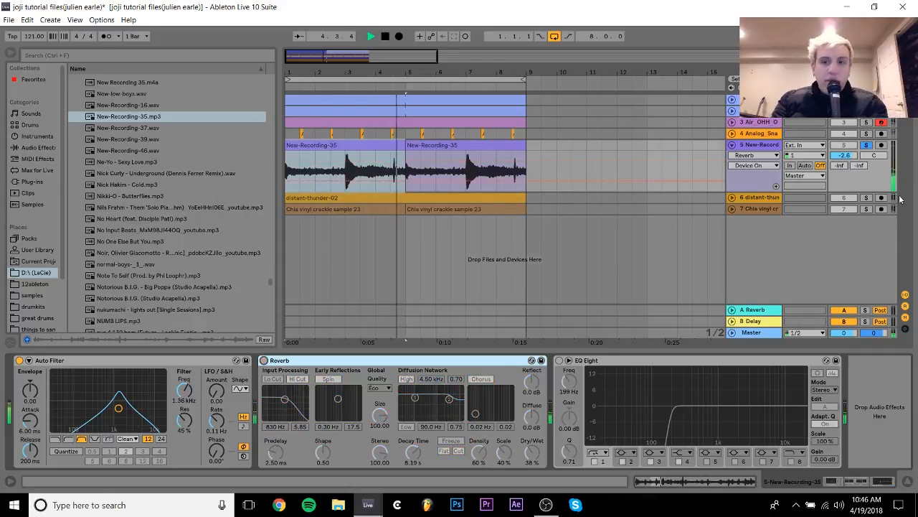
{"action": "left_click", "coordinate": [865, 145]}
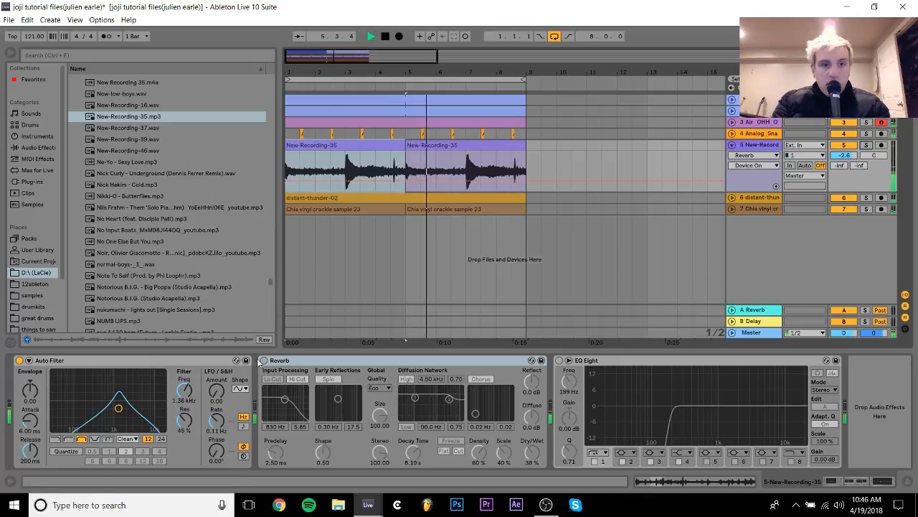
{"action": "left_click", "coordinate": [264, 360]}
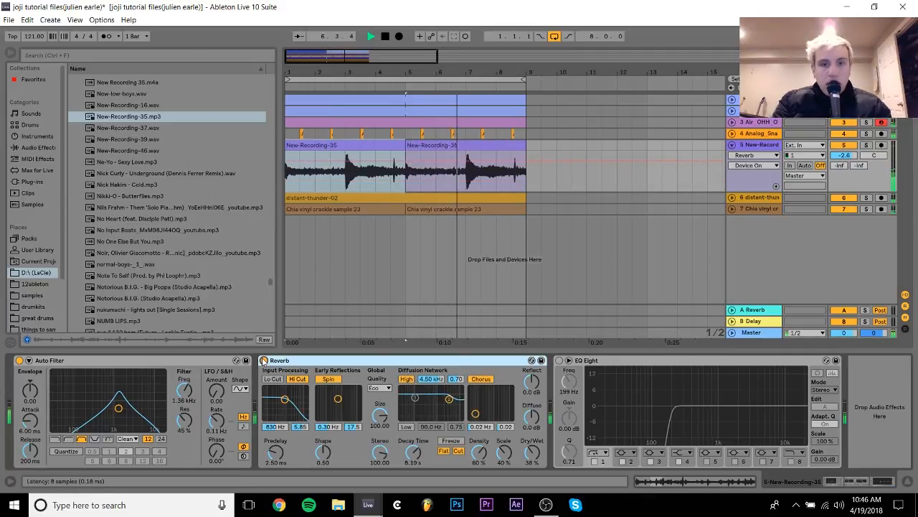
Recheck the beat with the New-Recording track's Reverb off and on, re-enable its EQ Eight and listen briefly.
{"action": "left_click", "coordinate": [264, 360]}
{"action": "left_click", "coordinate": [264, 360]}
{"action": "key", "text": "space"}
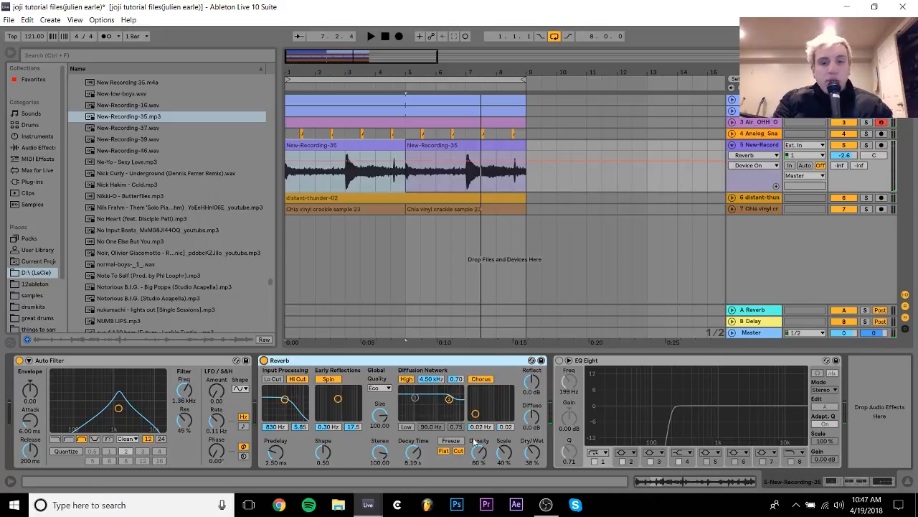
{"action": "left_click", "coordinate": [559, 360]}
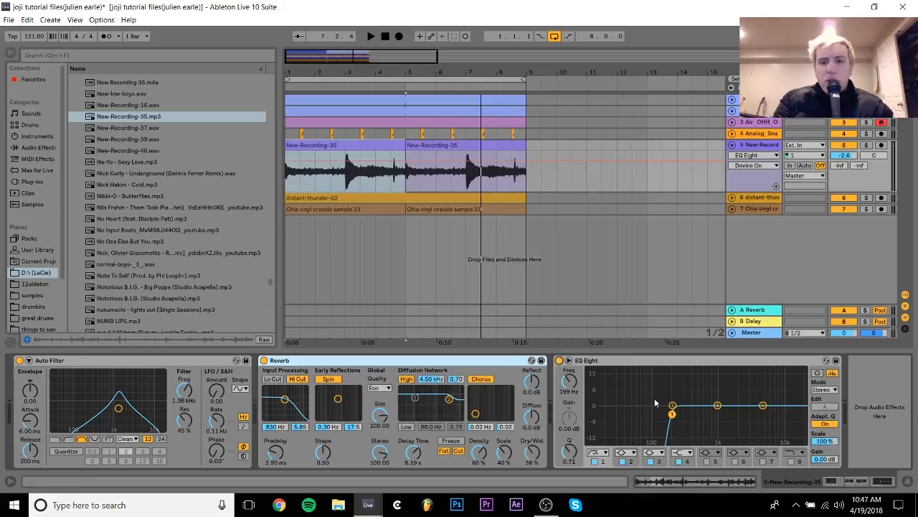
{"action": "key", "text": "space"}
{"action": "key", "text": "space"}
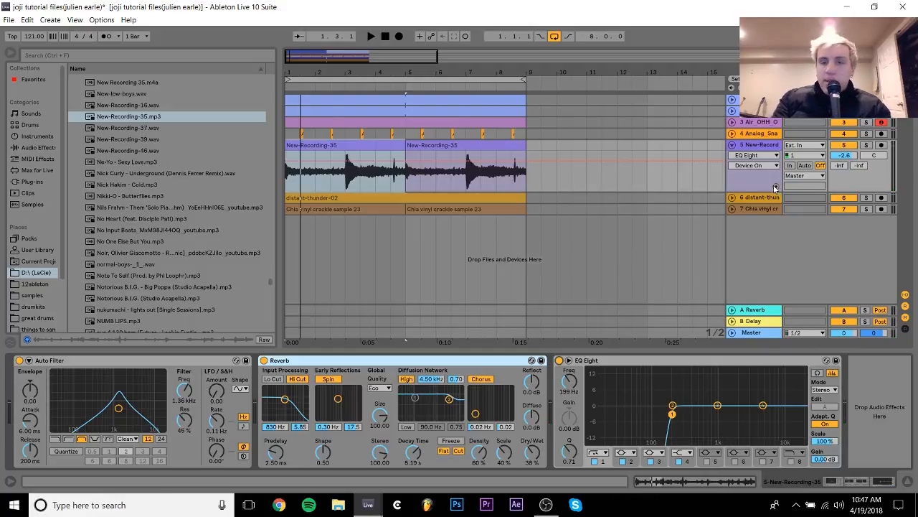
Fold the New-Recording track and unfold the distant-thunder and Chia vinyl crackle tracks to show their clips.
{"action": "left_click", "coordinate": [732, 146]}
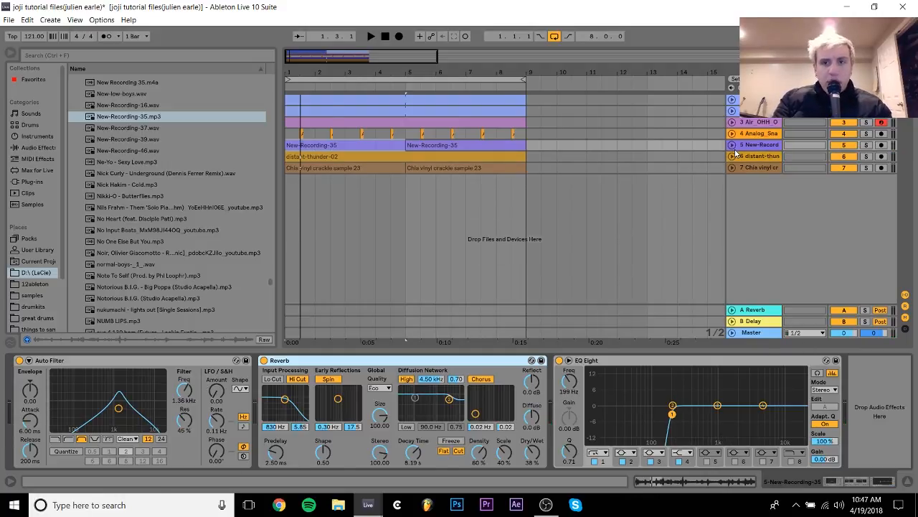
{"action": "left_click", "coordinate": [753, 159]}
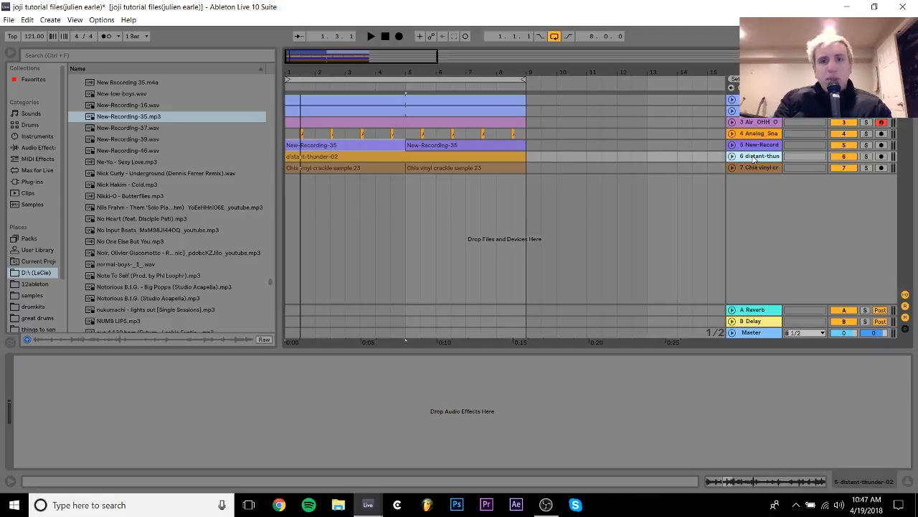
{"action": "left_click", "coordinate": [509, 156]}
{"action": "left_click", "coordinate": [775, 146]}
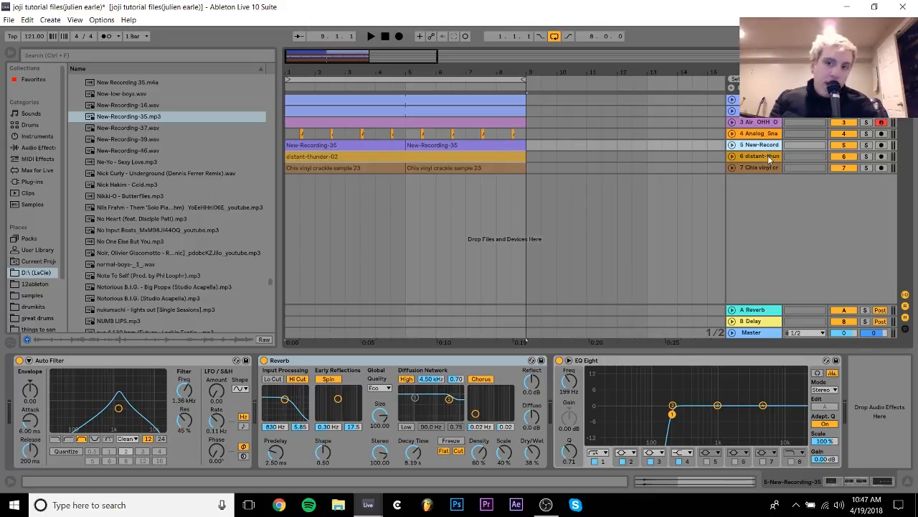
{"action": "left_click", "coordinate": [769, 156]}
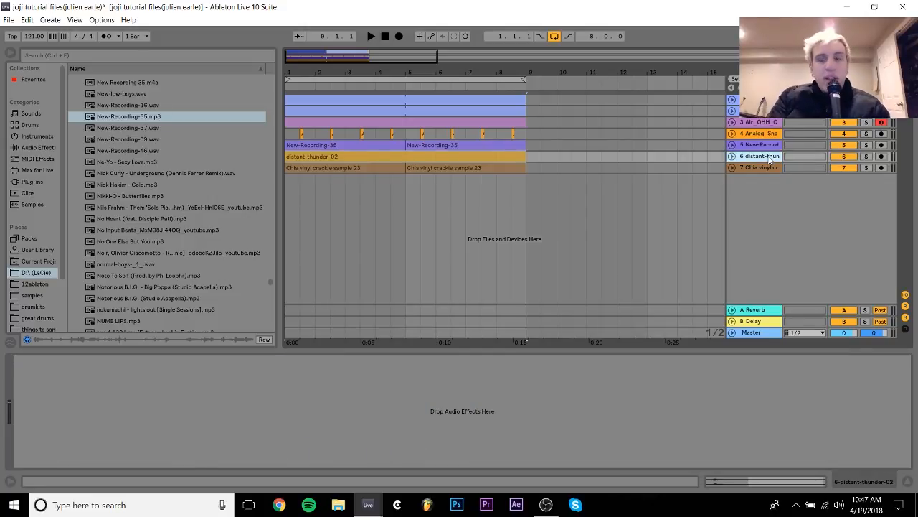
{"action": "left_click", "coordinate": [732, 156]}
{"action": "left_click", "coordinate": [732, 208]}
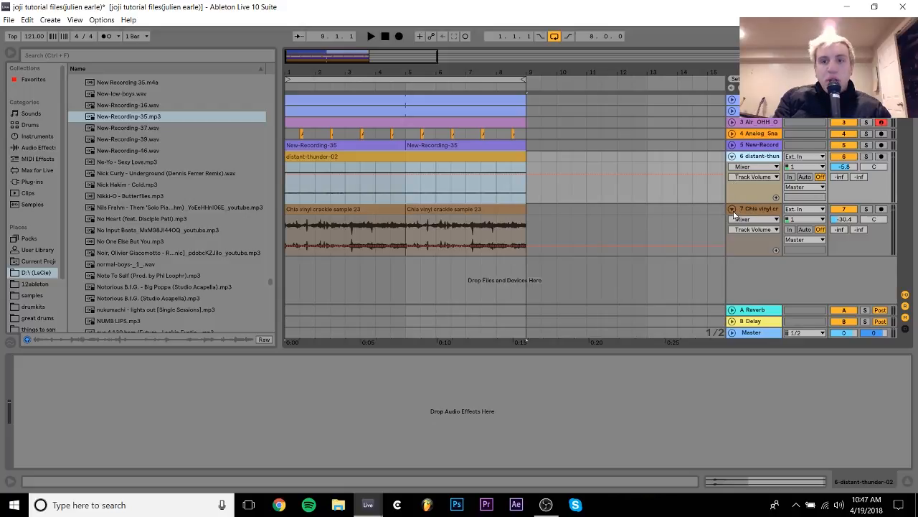
Group the first five tracks, from 808 4 through New-Recording, and fold the group.
{"action": "left_click", "coordinate": [746, 147]}
{"action": "left_click", "coordinate": [754, 99], "text": "shift"}
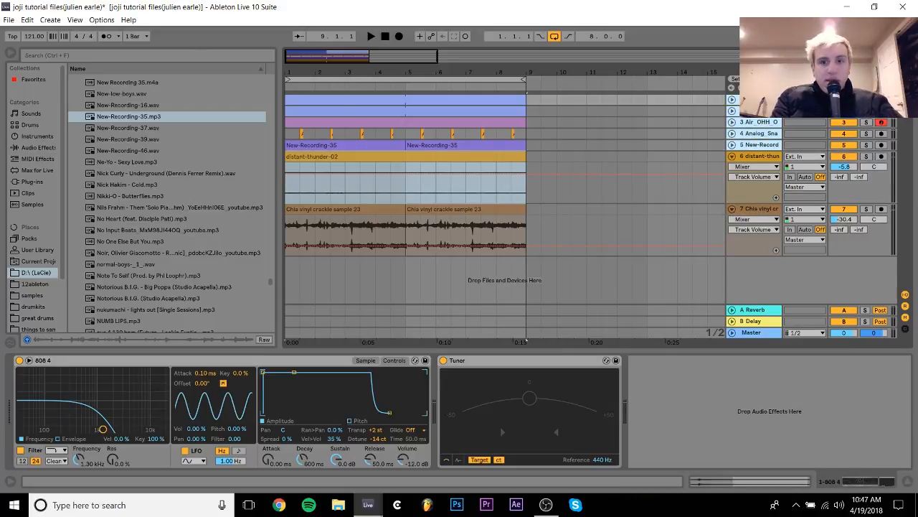
{"action": "key", "text": "ctrl+g"}
{"action": "left_click", "coordinate": [730, 101]}
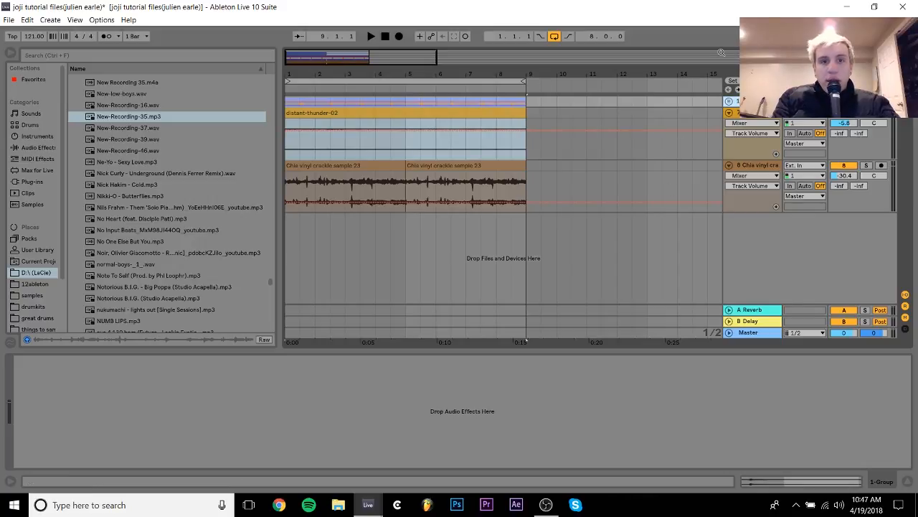
Listen to the distant-thunder and Chia vinyl crackle tracks on their own, leaving the vinyl crackle track unsoloed.
{"action": "left_click", "coordinate": [473, 110]}
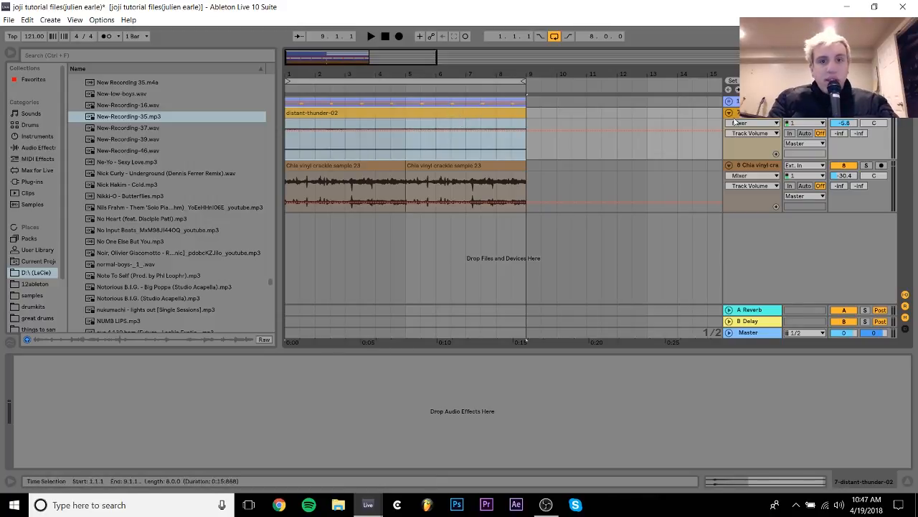
{"action": "key", "text": "space"}
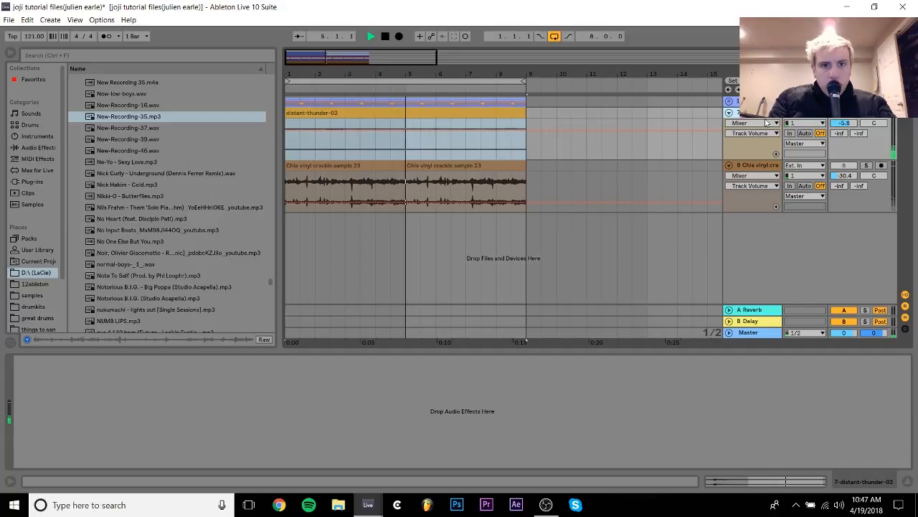
{"action": "left_click", "coordinate": [866, 165]}
{"action": "key", "text": "space"}
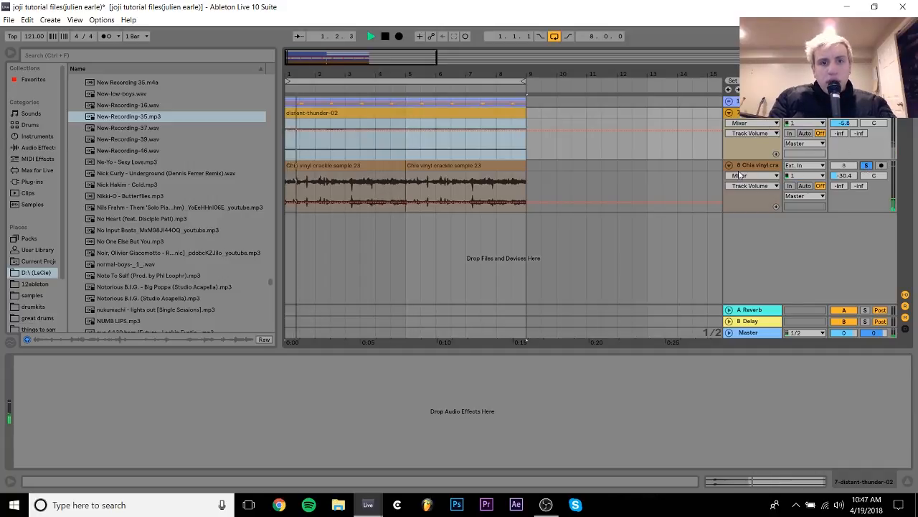
{"action": "left_click", "coordinate": [399, 175]}
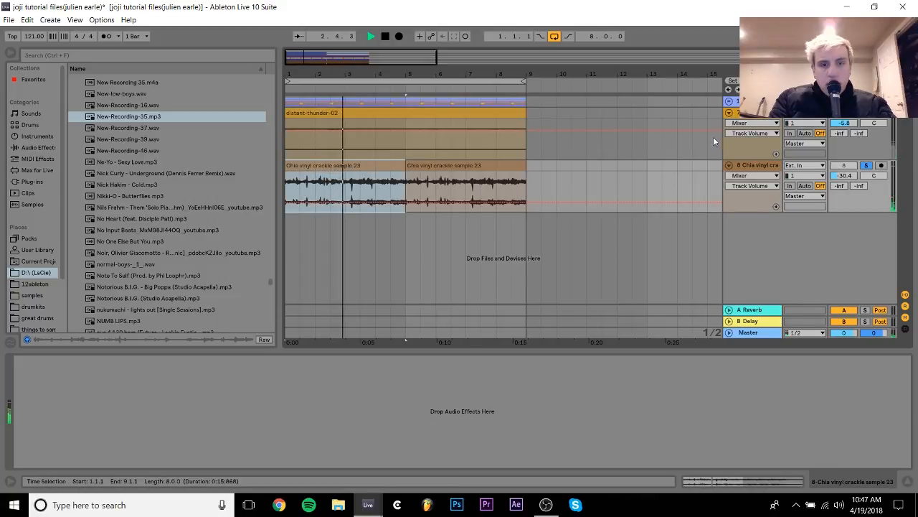
{"action": "key", "text": "space"}
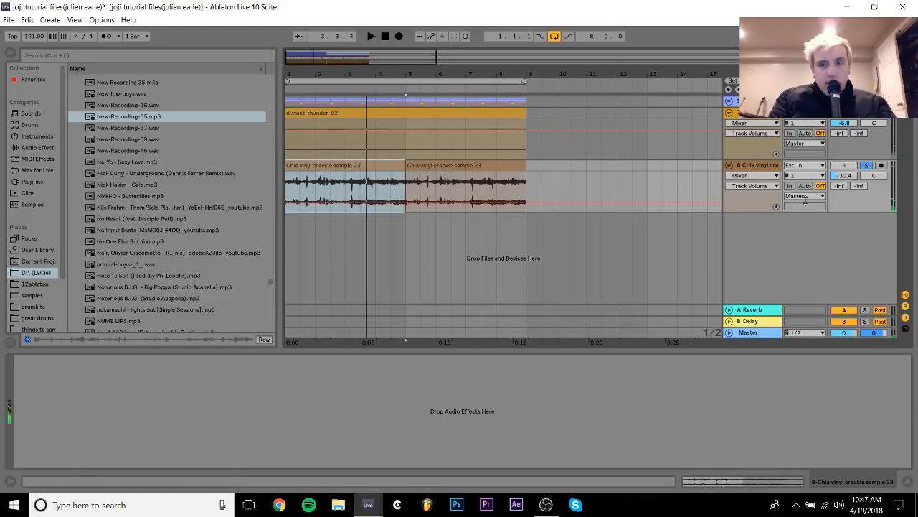
{"action": "left_click", "coordinate": [867, 165]}
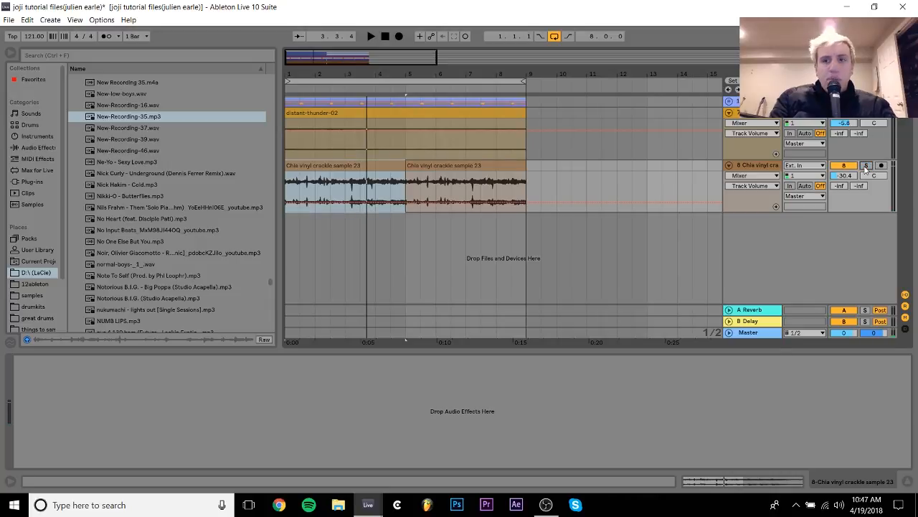
Ungroup the five grouped tracks and start playback of the full beat.
{"action": "right_click", "coordinate": [815, 154]}
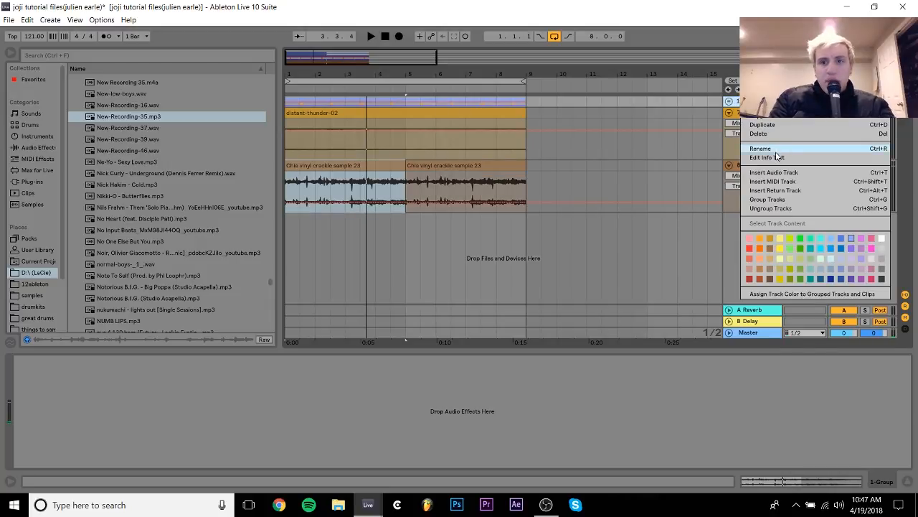
{"action": "left_click", "coordinate": [774, 208]}
{"action": "key", "text": "space"}
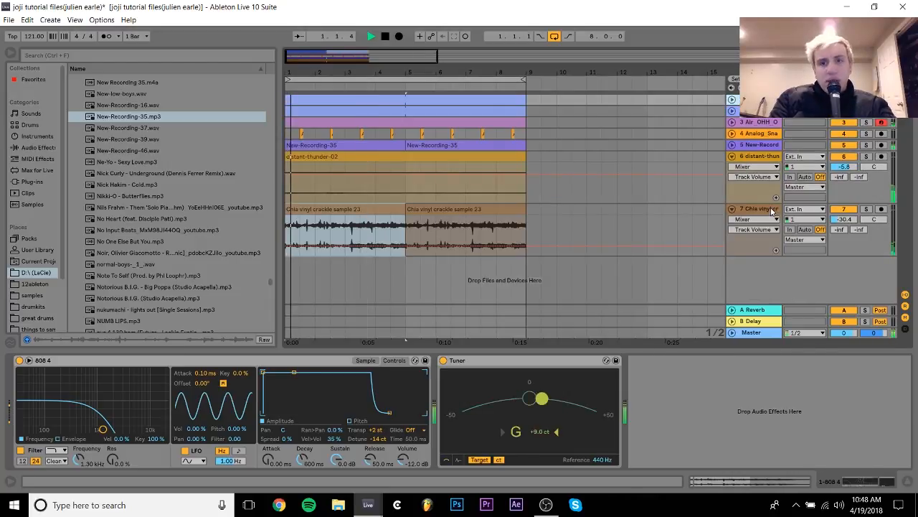
Compare the beat with the distant-thunder and vinyl crackle tracks muted and unmuted, and set the vinyl crackle volume to -29.8 dB.
{"action": "left_click", "coordinate": [844, 208]}
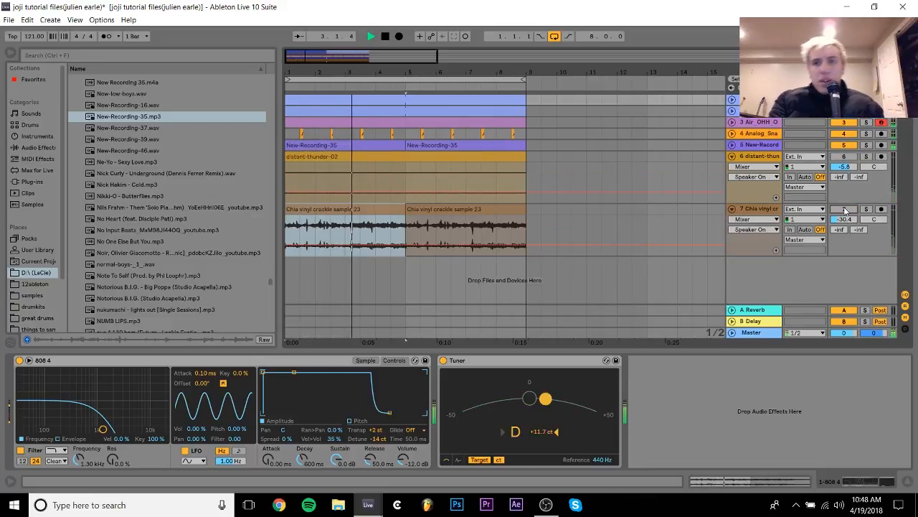
{"action": "left_click", "coordinate": [843, 210]}
{"action": "left_click", "coordinate": [844, 156]}
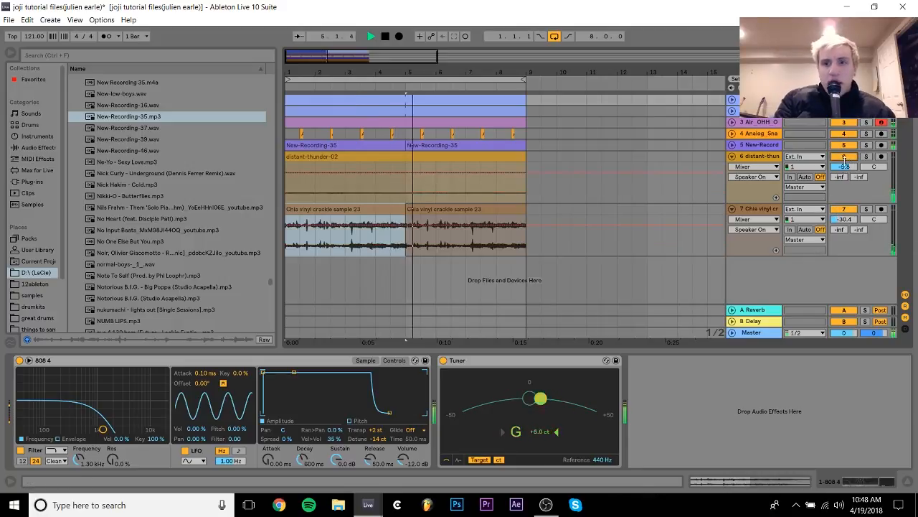
{"action": "mouse_move", "coordinate": [843, 220]}
{"action": "left_mouse_down"}
{"action": "mouse_move", "coordinate": [843, 212]}
{"action": "mouse_move", "coordinate": [843, 227]}
{"action": "left_mouse_up"}
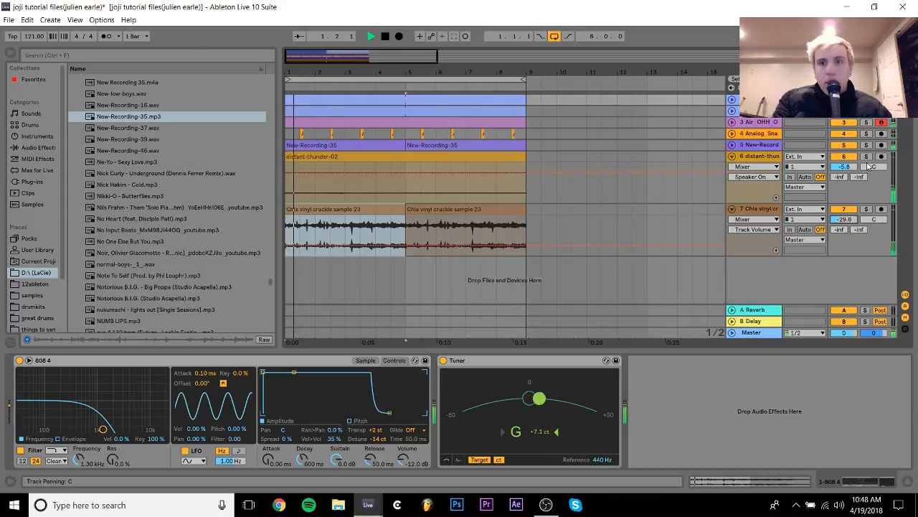
{"action": "key", "text": "space"}
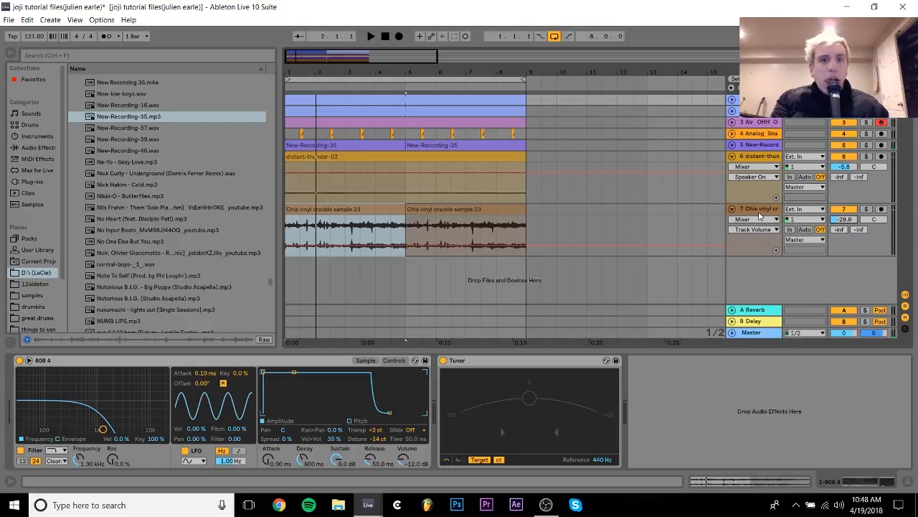
Open the first New-Recording-35 clip to view its warped waveform, and return to the track's effects chain.
{"action": "left_click", "coordinate": [395, 147]}
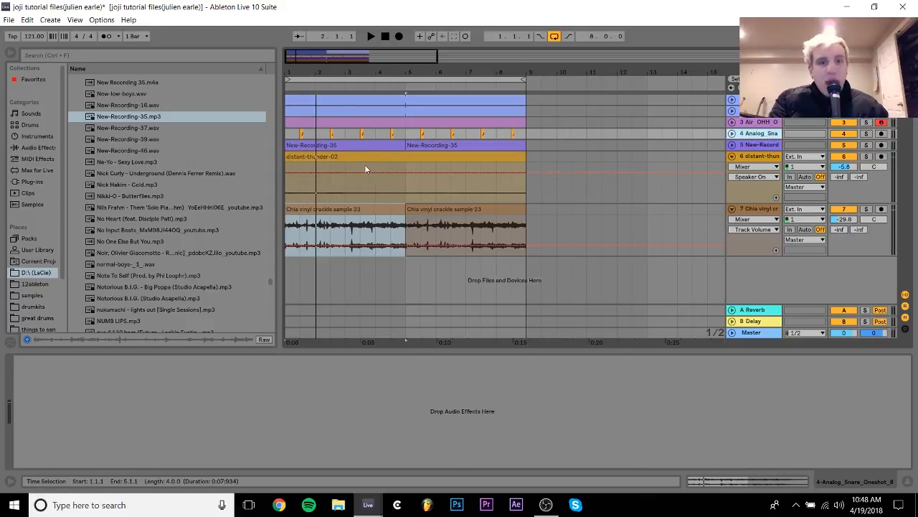
{"action": "left_click", "coordinate": [349, 146]}
{"action": "double_click", "coordinate": [349, 145]}
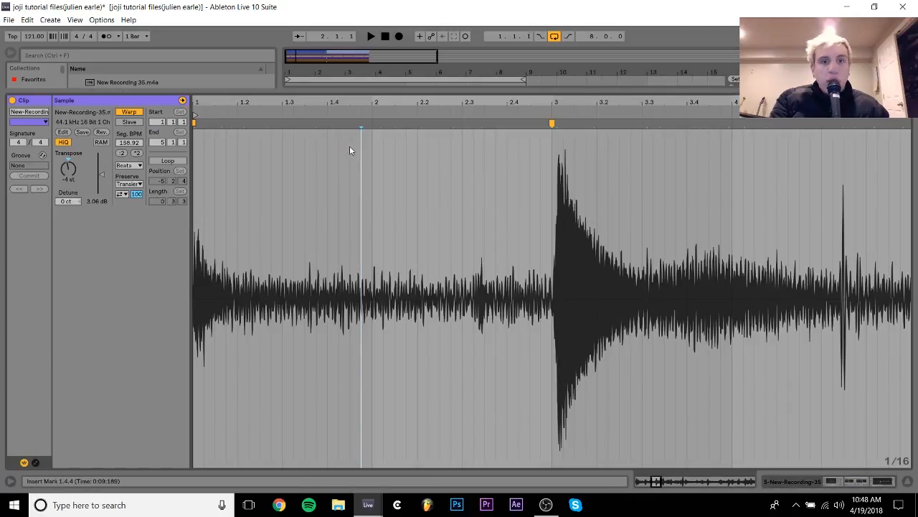
{"action": "left_click", "coordinate": [838, 485]}
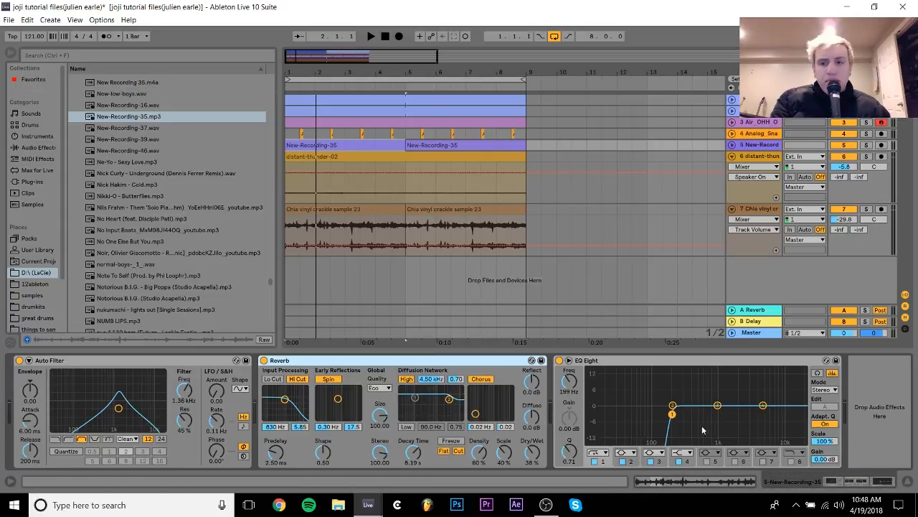